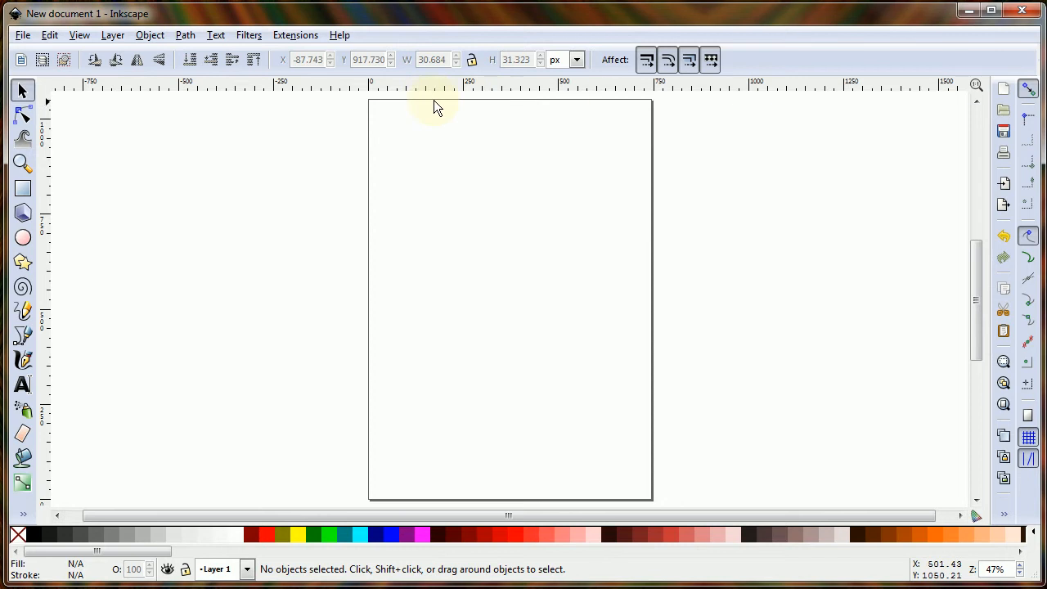
Step: Set the document's default units and custom page size units to inches, and choose the US Letter page size
{"action": "left_click", "coordinate": [23, 37]}
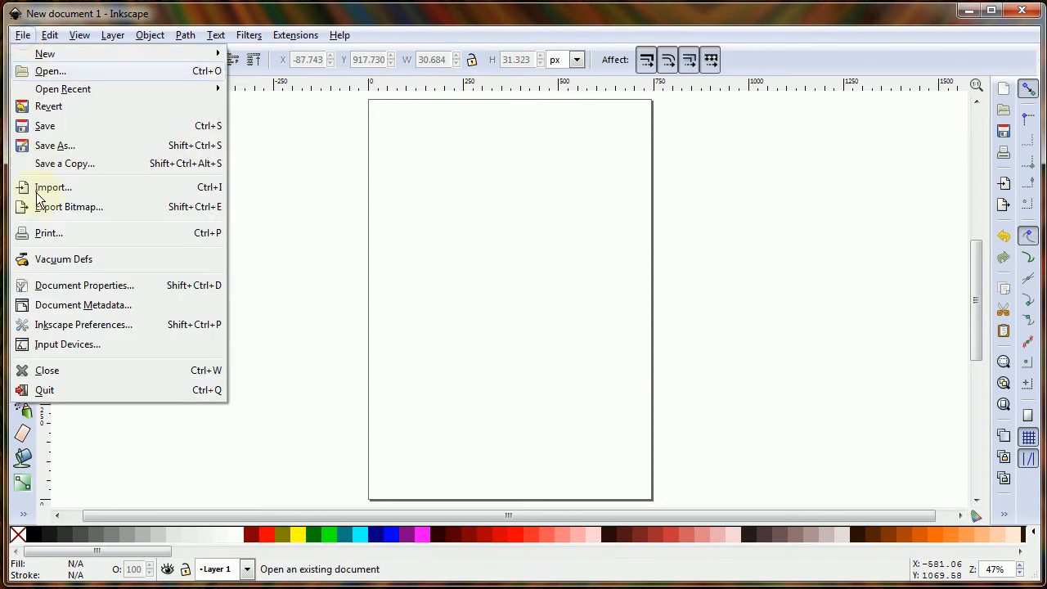
{"action": "left_click", "coordinate": [82, 285]}
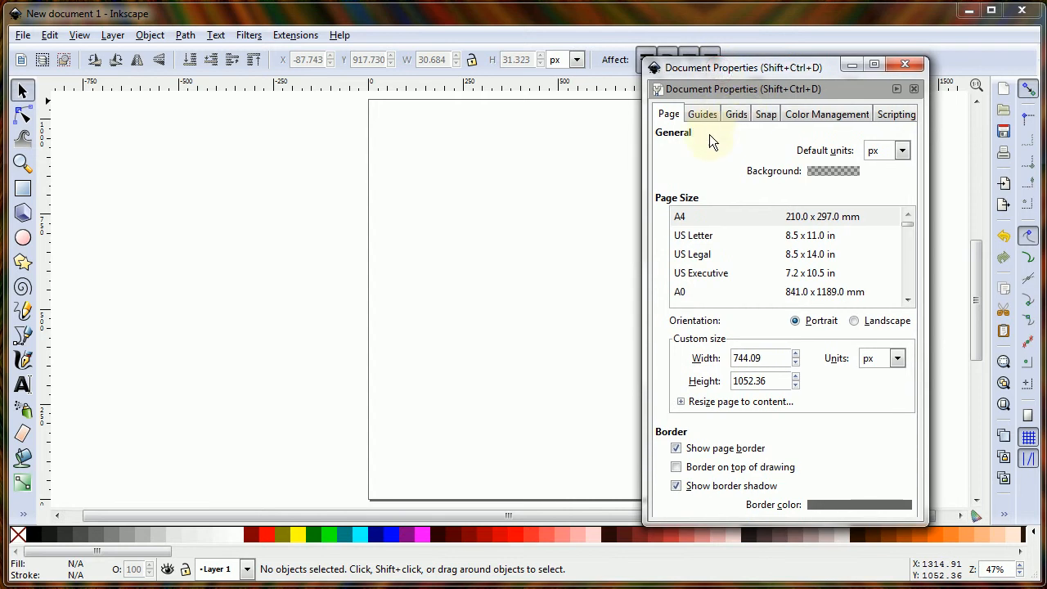
{"action": "left_click", "coordinate": [899, 150]}
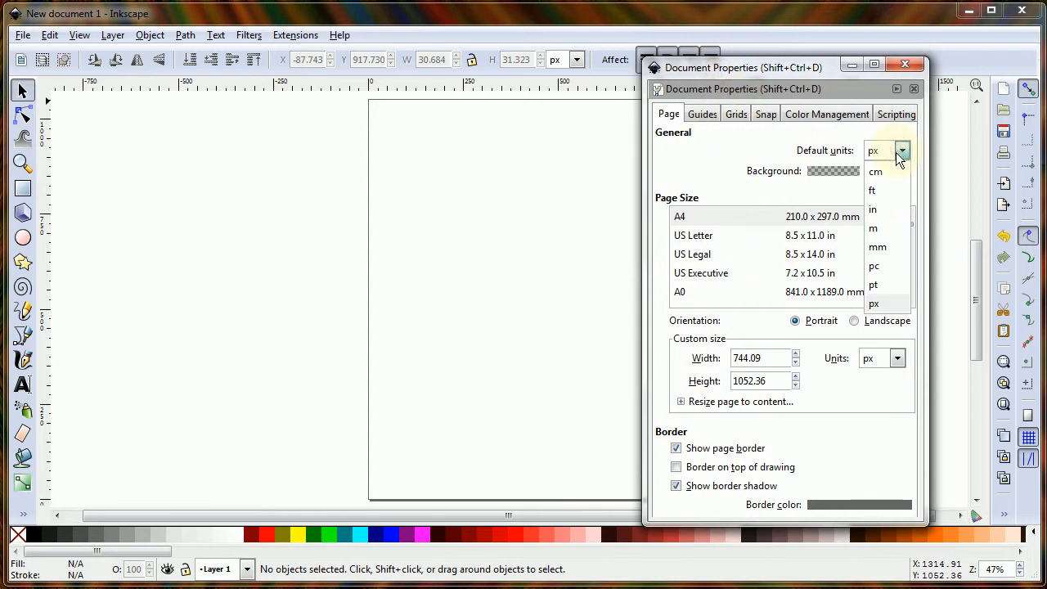
{"action": "left_click", "coordinate": [876, 209]}
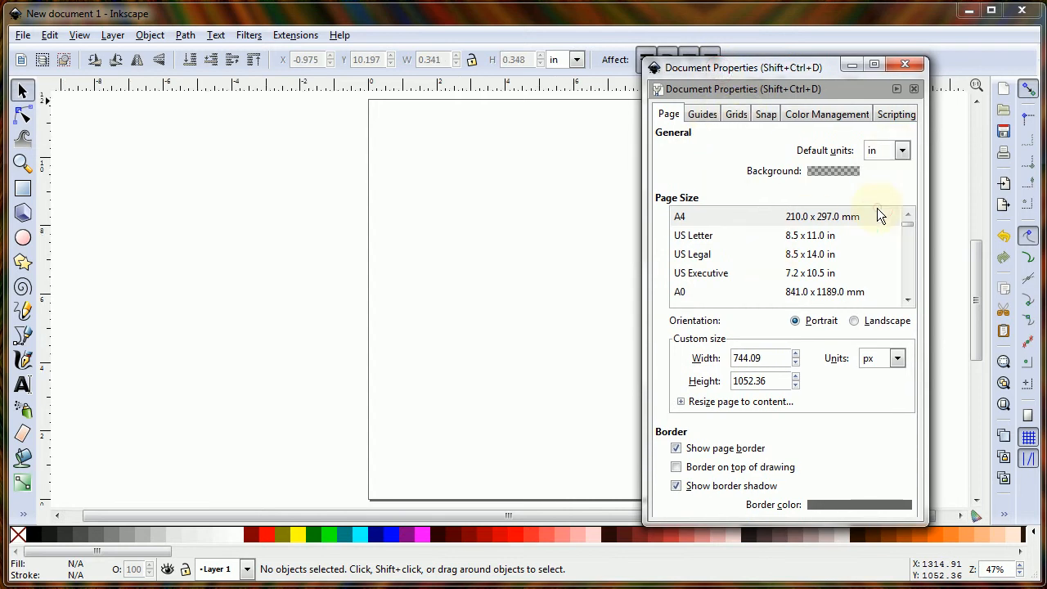
{"action": "left_click", "coordinate": [898, 360]}
{"action": "left_click", "coordinate": [868, 417]}
{"action": "left_click", "coordinate": [694, 236]}
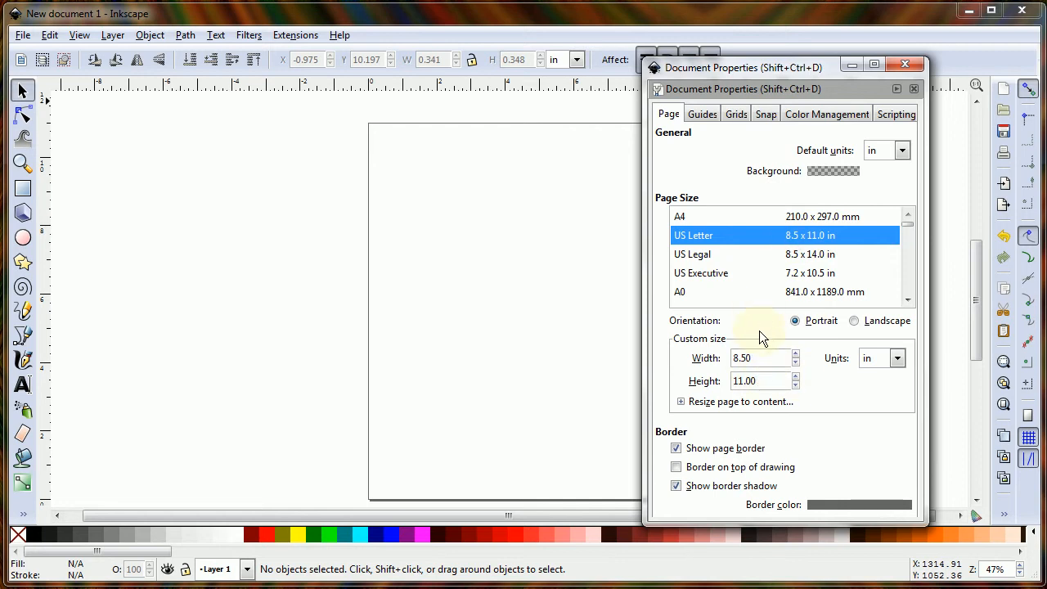
Step: Create a new rectangular grid for the document with its grid units in inches
{"action": "left_click", "coordinate": [733, 114]}
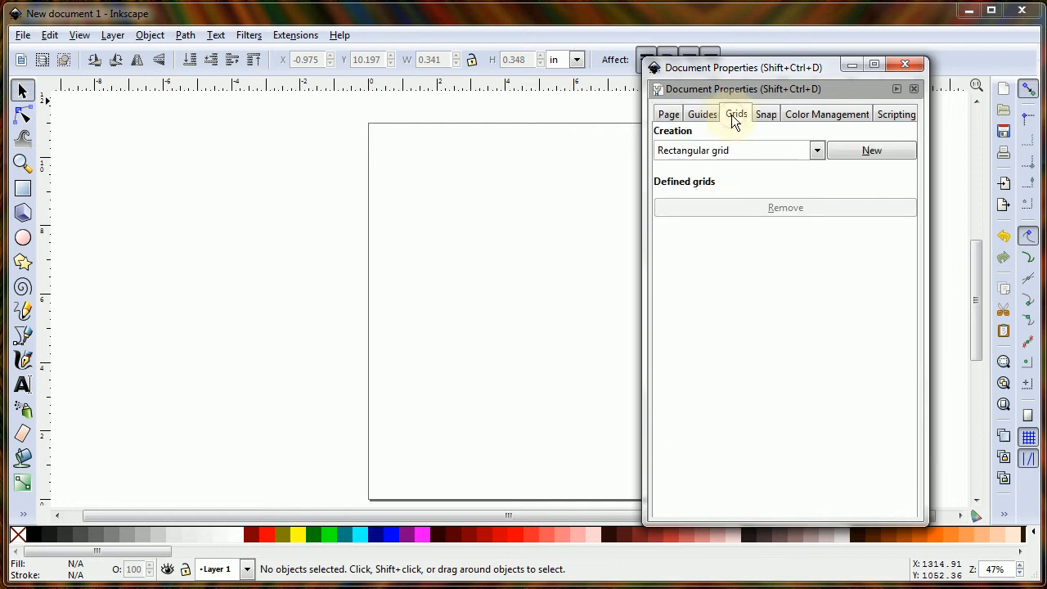
{"action": "left_click", "coordinate": [859, 153]}
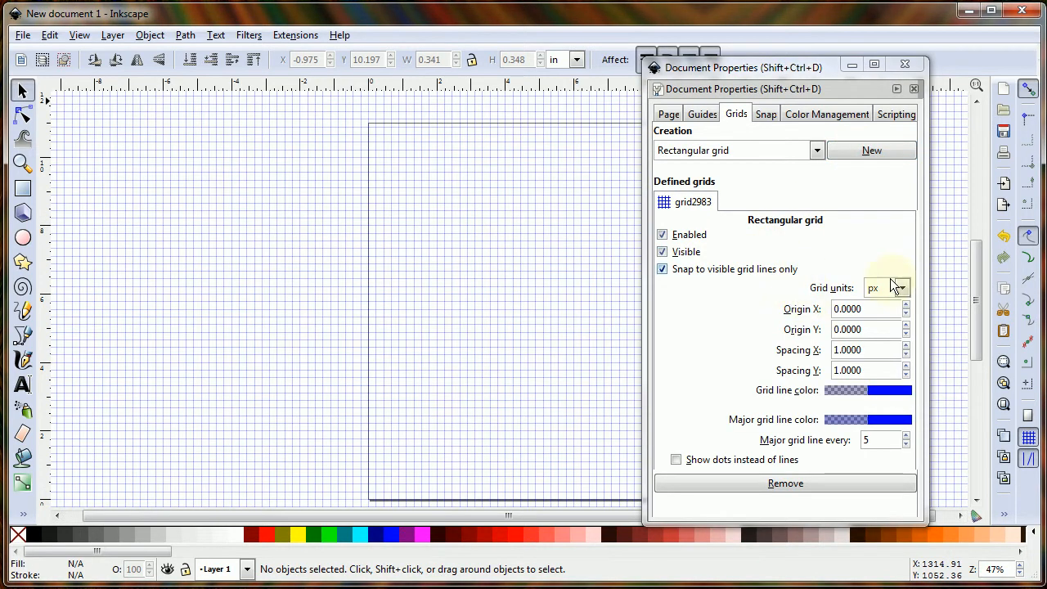
{"action": "left_click", "coordinate": [891, 288]}
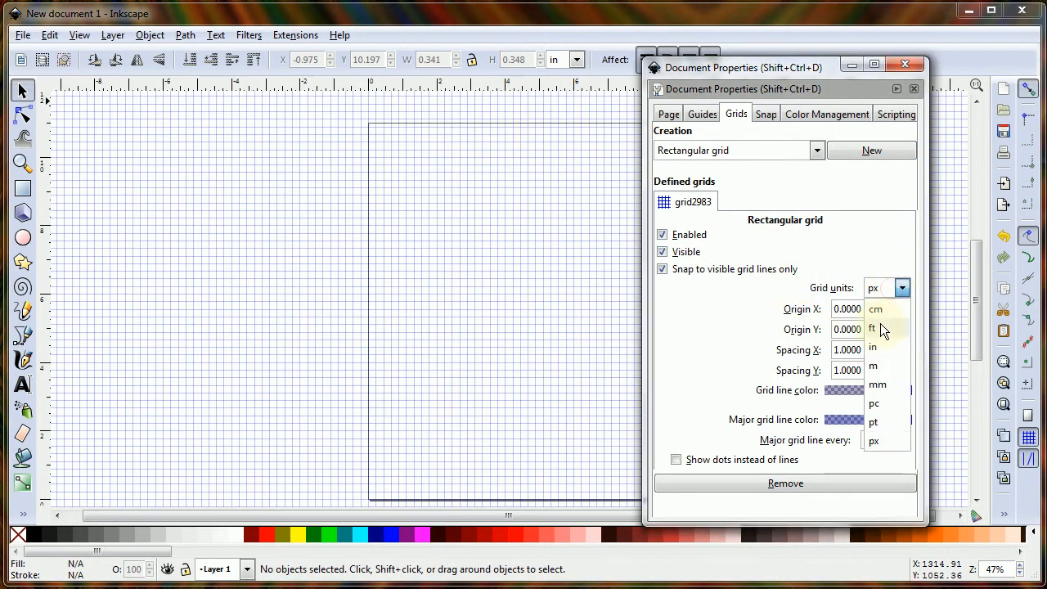
{"action": "left_click", "coordinate": [881, 346]}
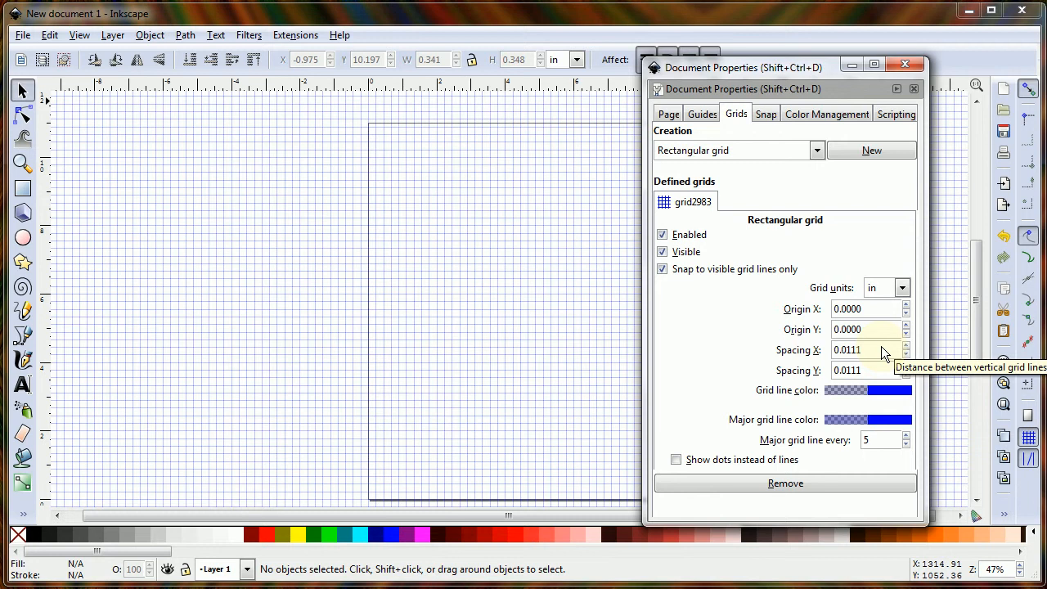
Step: Set the grid spacing to 0.25 in for both X and Y, with a major grid line every 4
{"action": "left_click_drag", "start_coordinate": [880, 349], "coordinate": [725, 344]}
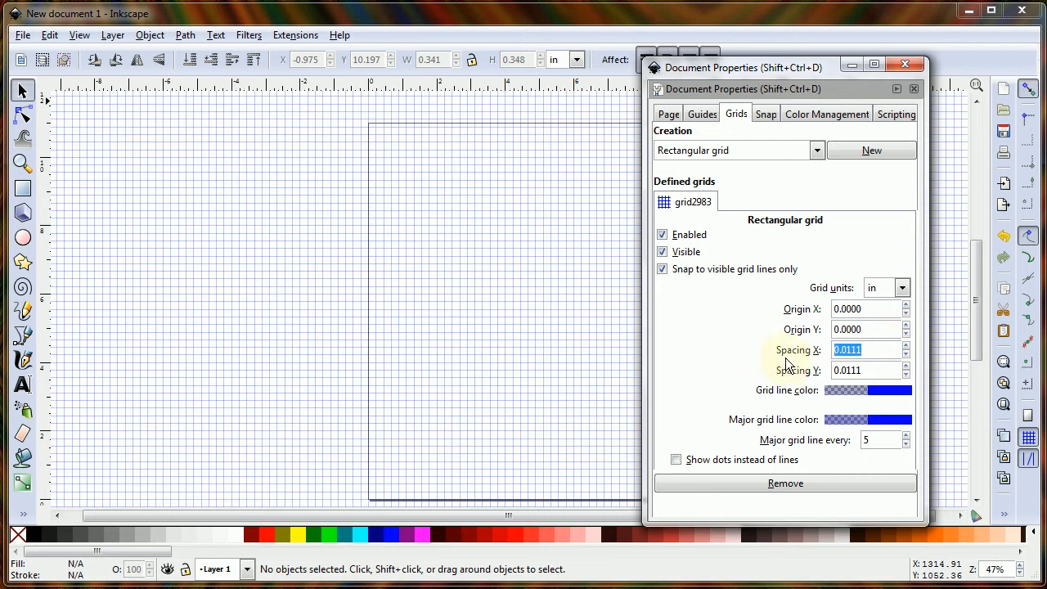
{"action": "type", "text": ".25"}
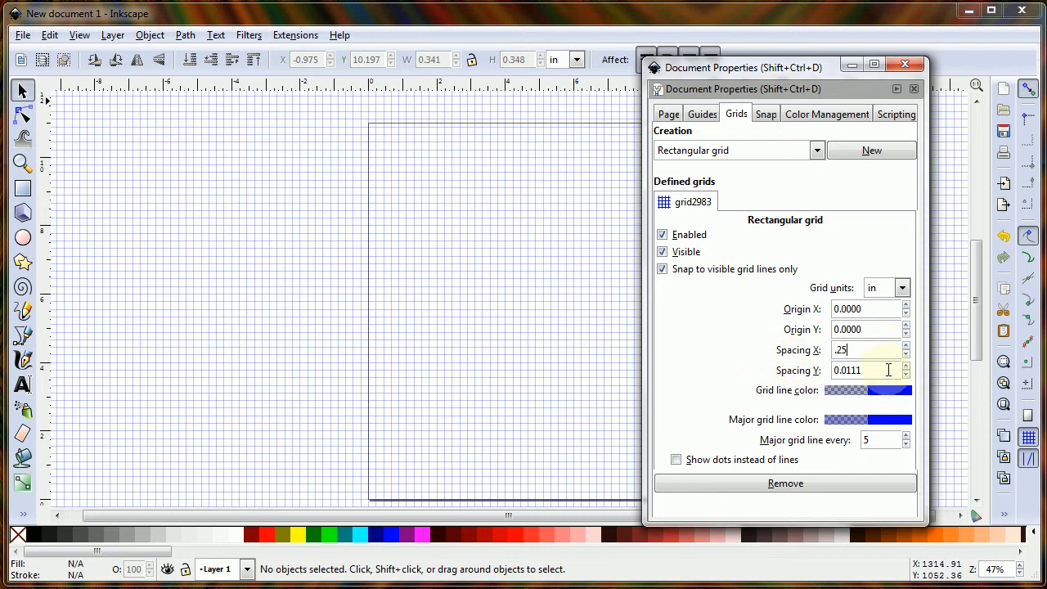
{"action": "key", "text": "Tab"}
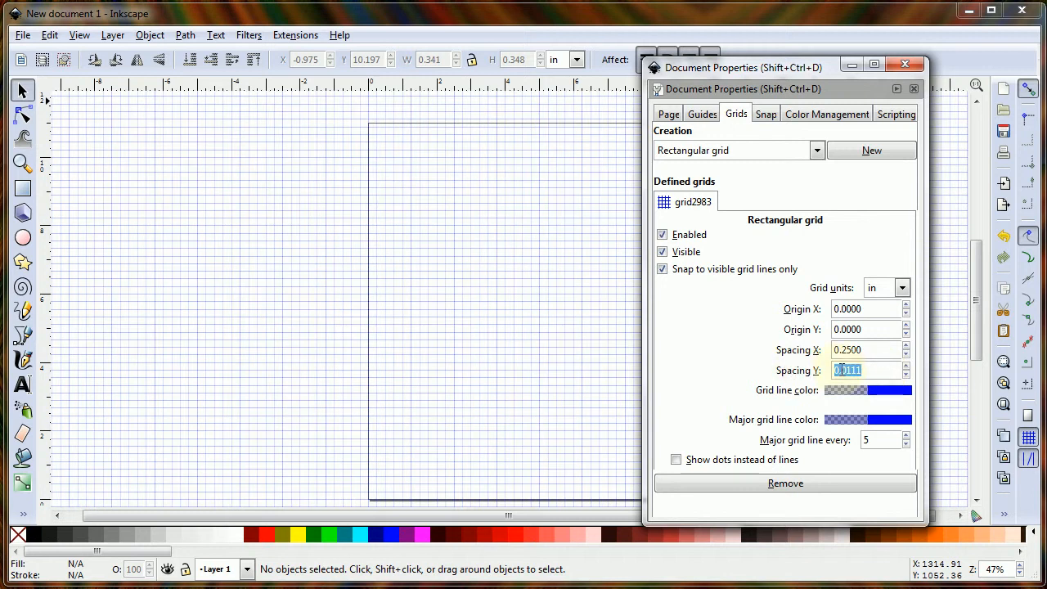
{"action": "type", "text": ".25"}
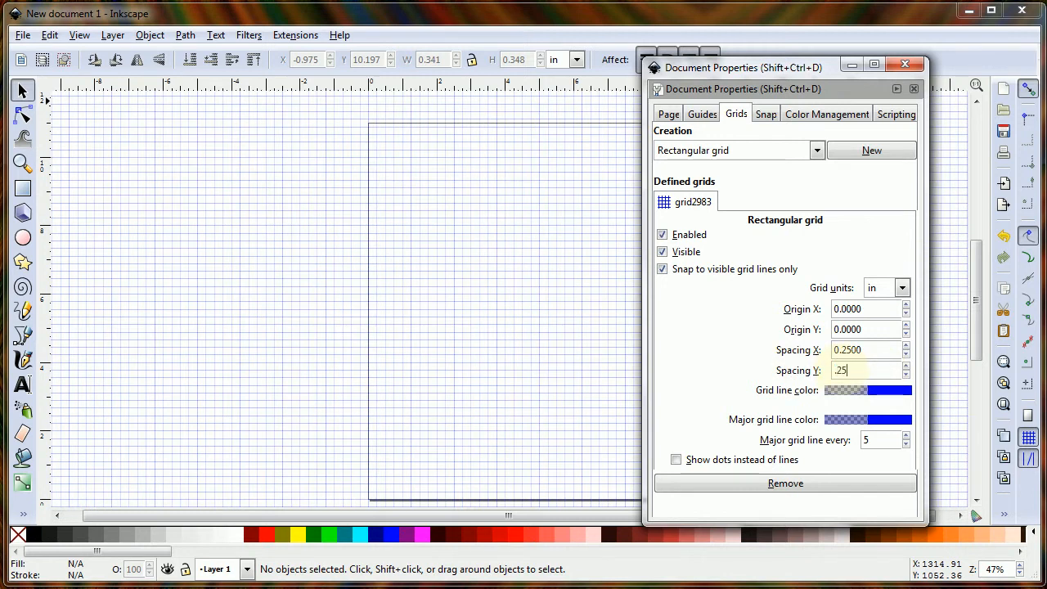
{"action": "left_click", "coordinate": [886, 349]}
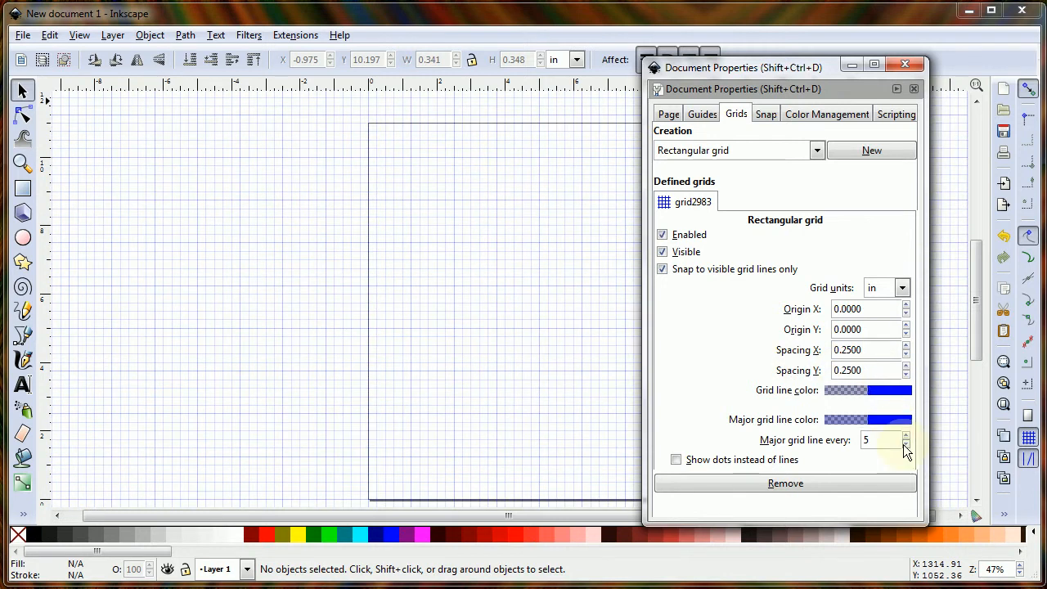
{"action": "left_click", "coordinate": [905, 444]}
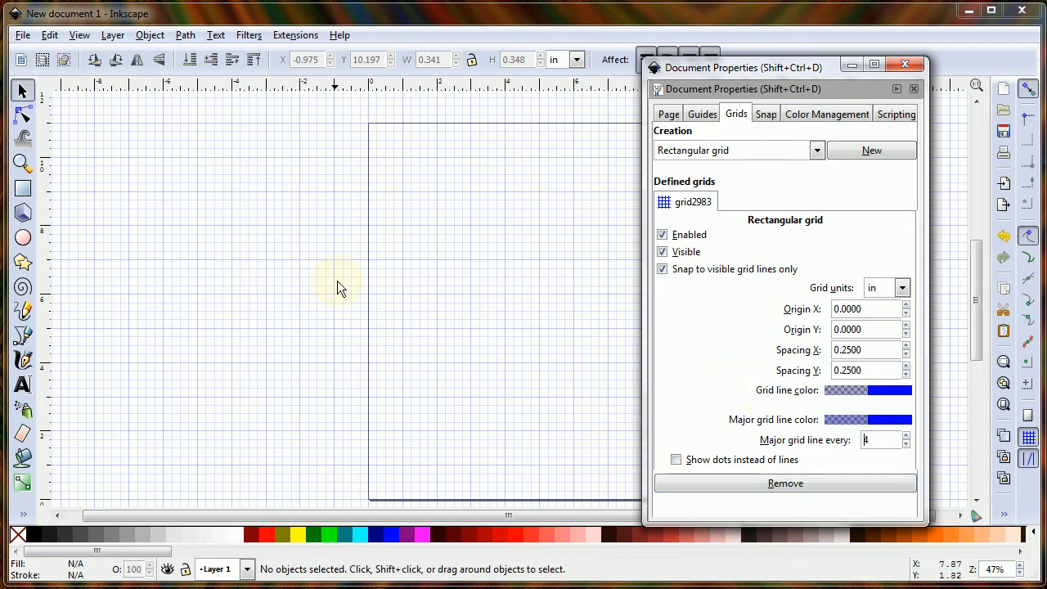
{"action": "left_click", "coordinate": [904, 63]}
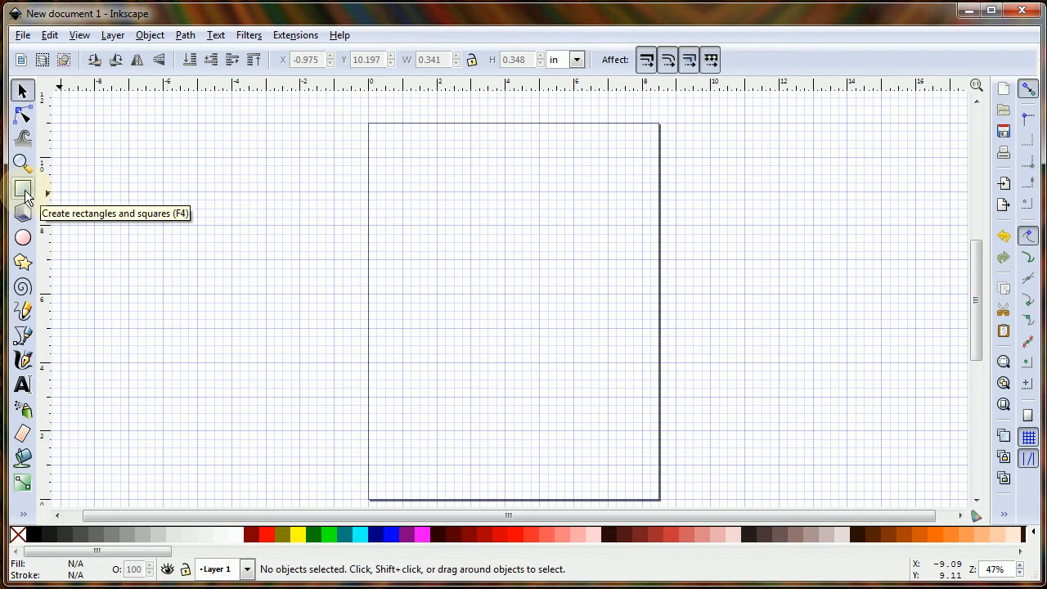
Step: Draw two rectangles snapped to the grid, one 7.5 by 3 in near the page top and one 7.5 by 3.25 in just below
{"action": "left_click", "coordinate": [24, 192]}
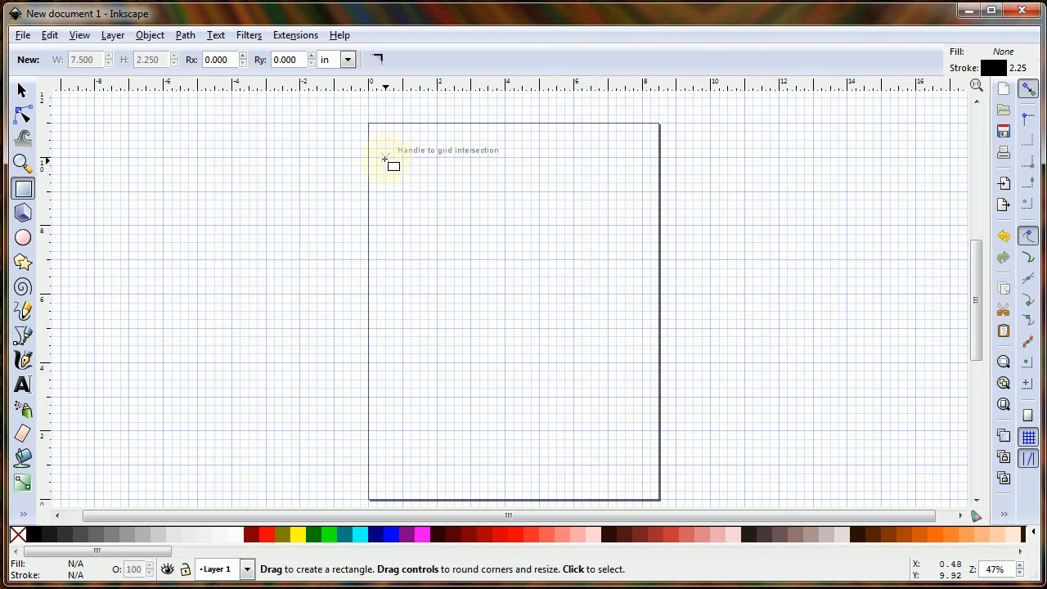
{"action": "left_click_drag", "start_coordinate": [386, 161], "coordinate": [641, 259]}
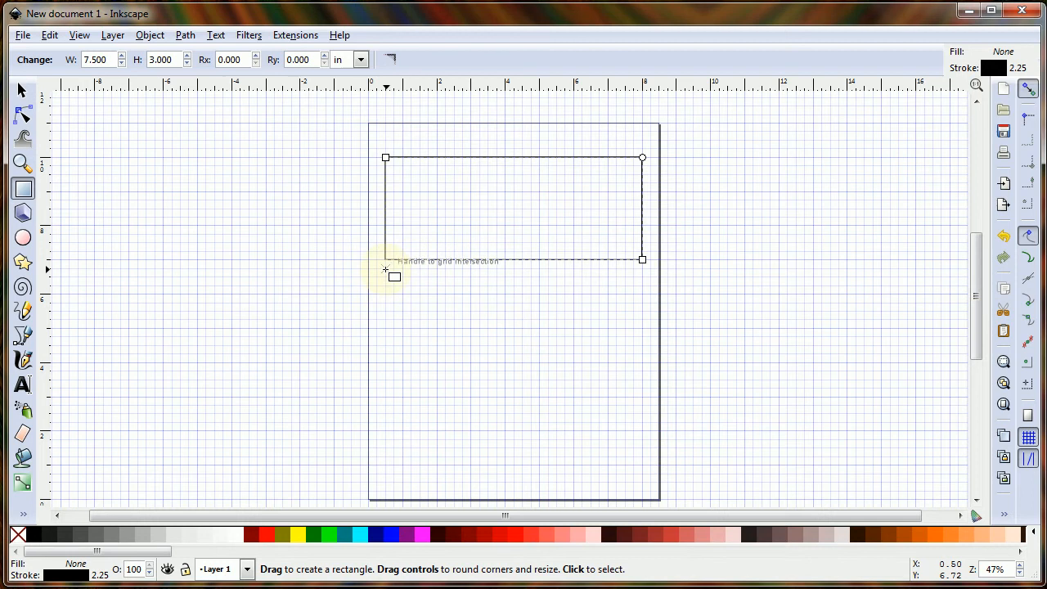
{"action": "left_click_drag", "start_coordinate": [386, 270], "coordinate": [640, 375]}
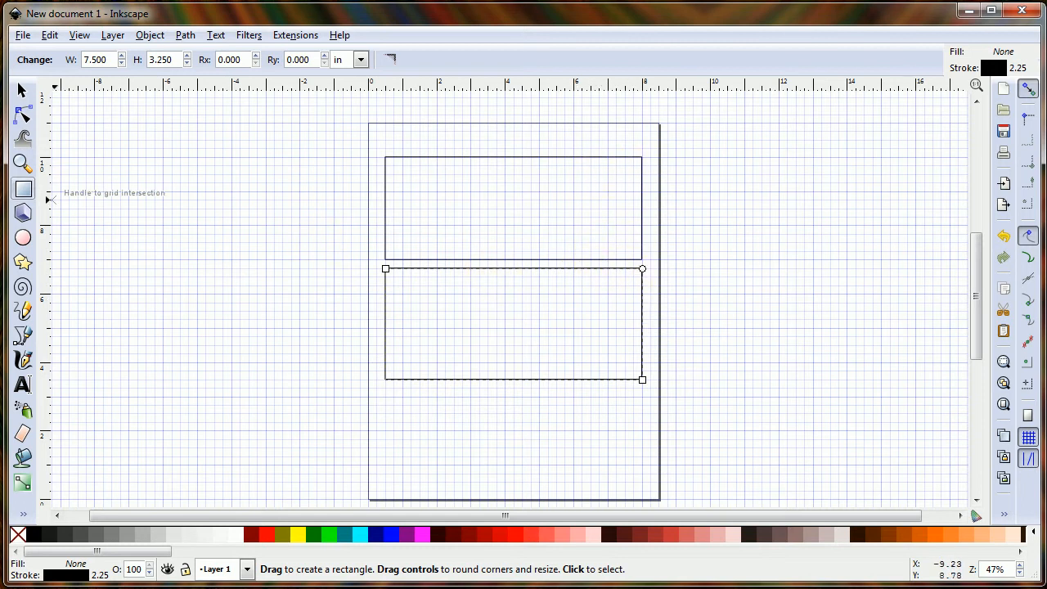
Step: Open the stroke style settings for the lower rectangle
{"action": "left_click", "coordinate": [150, 36]}
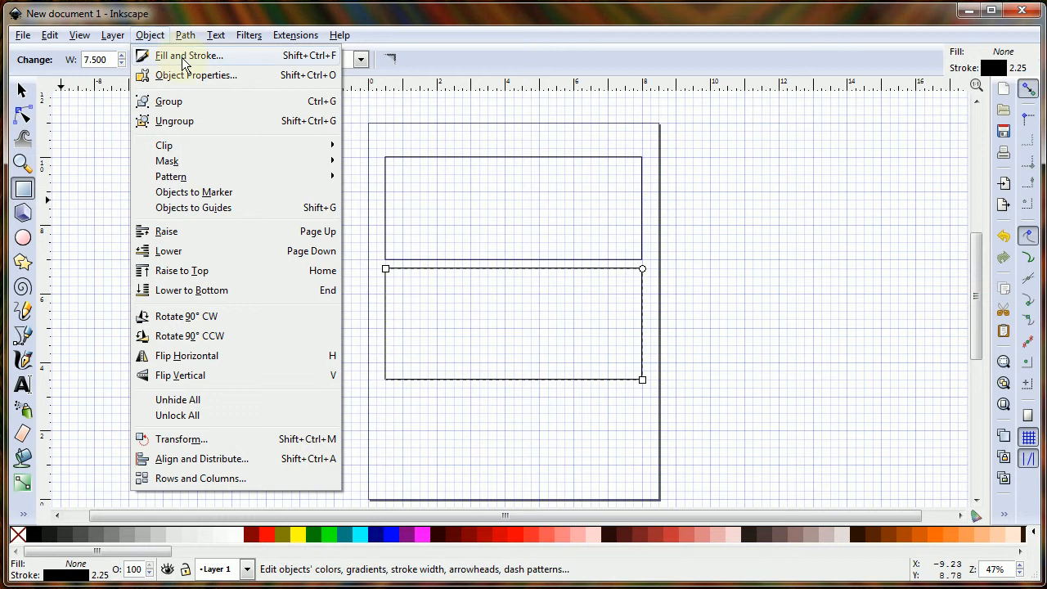
{"action": "key", "text": "Escape"}
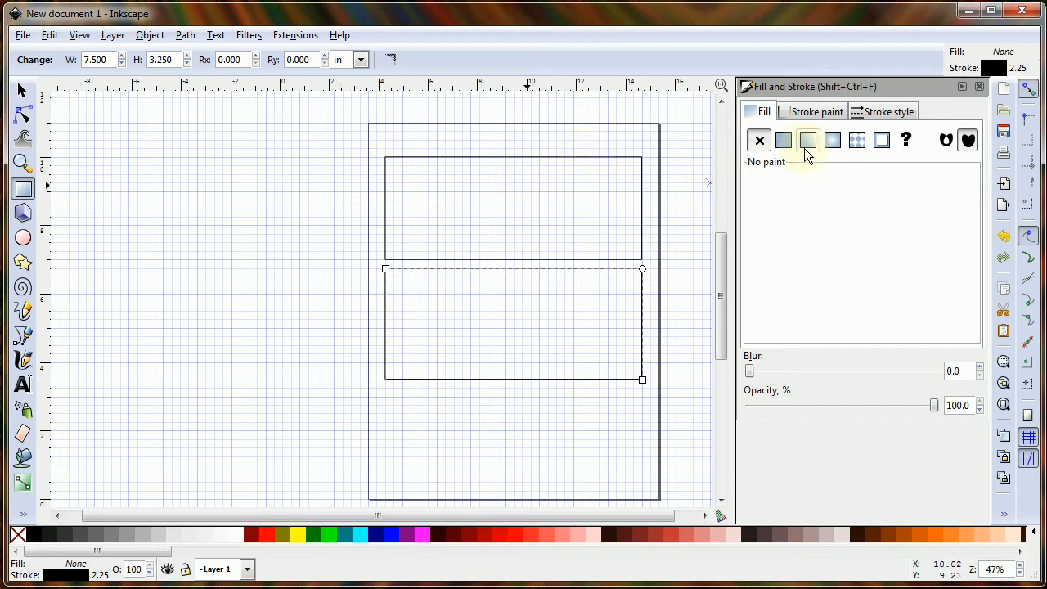
{"action": "left_click", "coordinate": [873, 115]}
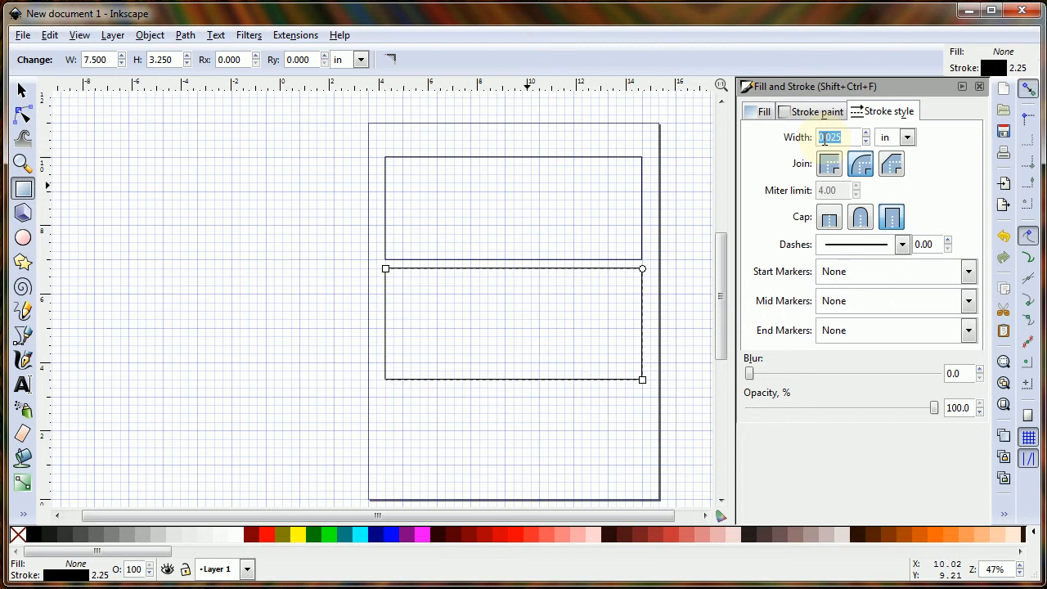
Step: Try thicker stroke widths on the lower rectangle, and bring the width back to 0.025 in
{"action": "left_click", "coordinate": [867, 133]}
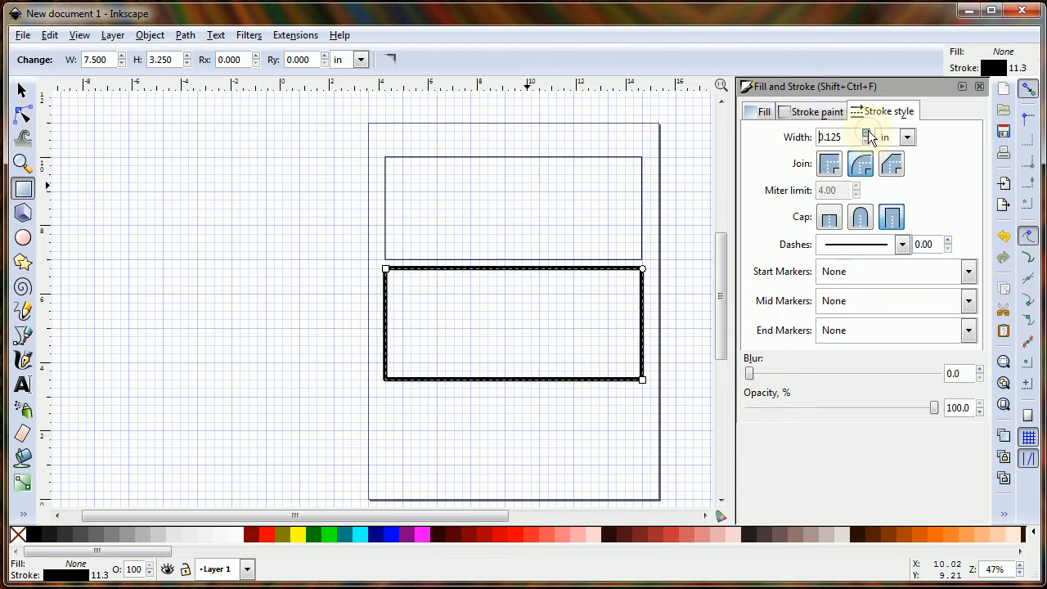
{"action": "left_click", "coordinate": [865, 142]}
{"action": "left_click", "coordinate": [866, 144]}
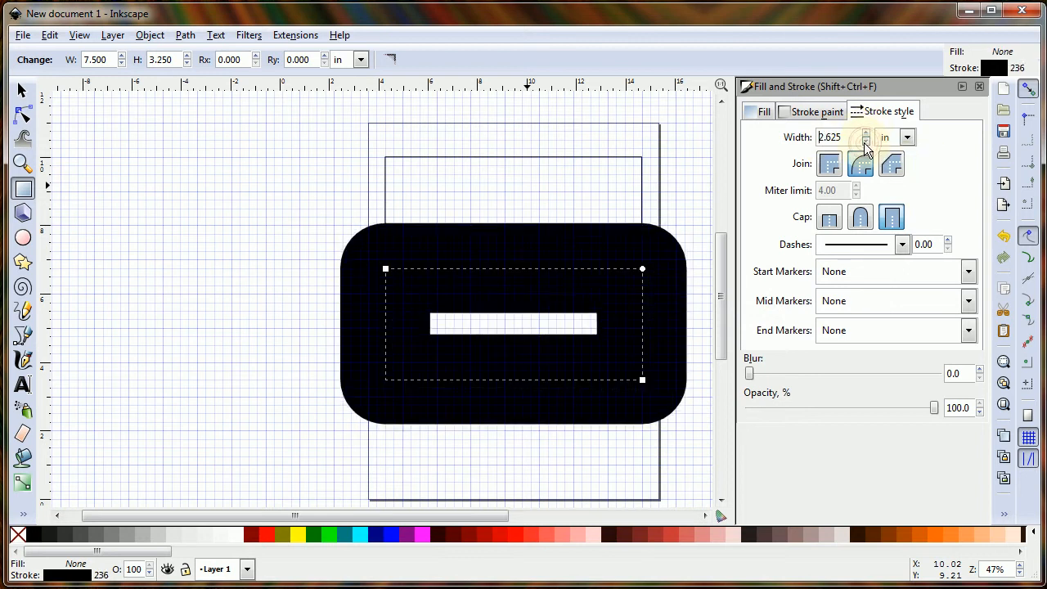
{"action": "left_click", "coordinate": [866, 143]}
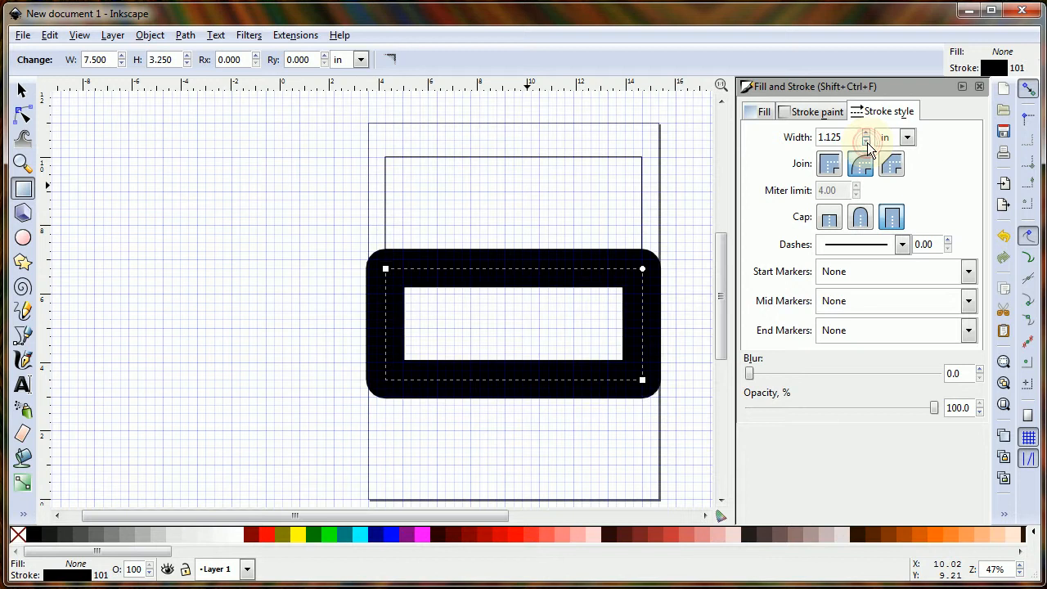
{"action": "left_click", "coordinate": [866, 143]}
{"action": "left_click", "coordinate": [866, 143]}
{"action": "left_click", "coordinate": [867, 144]}
{"action": "left_click", "coordinate": [866, 143]}
{"action": "left_click", "coordinate": [866, 143]}
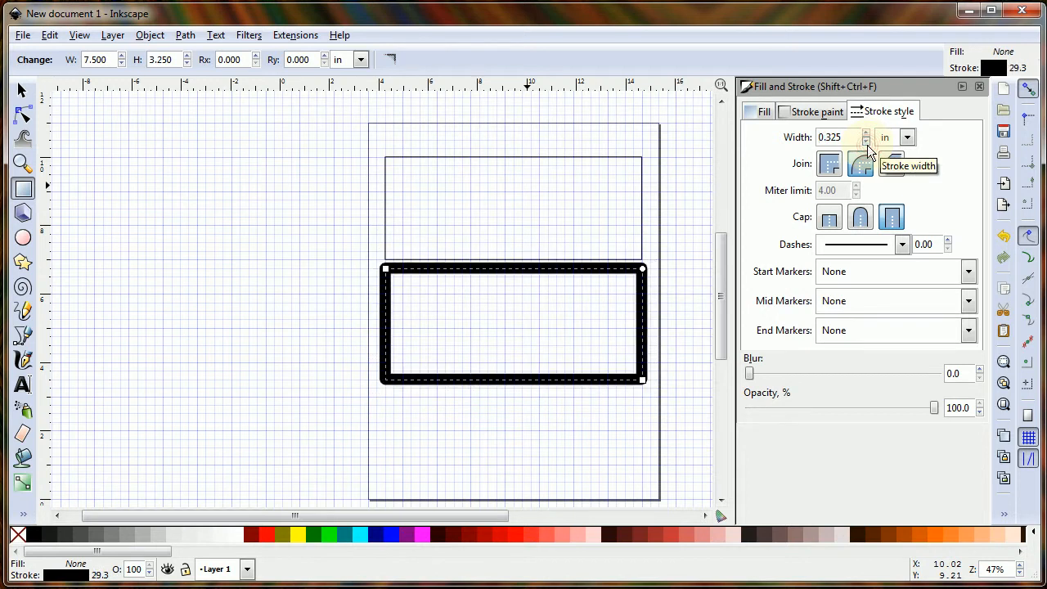
{"action": "left_click", "coordinate": [866, 143]}
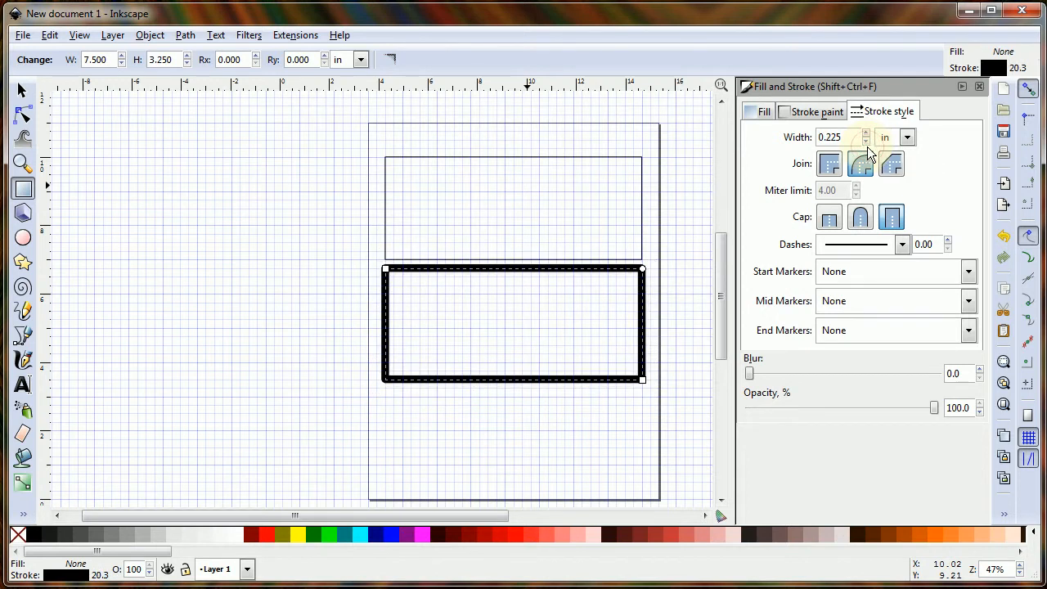
{"action": "left_click", "coordinate": [866, 143]}
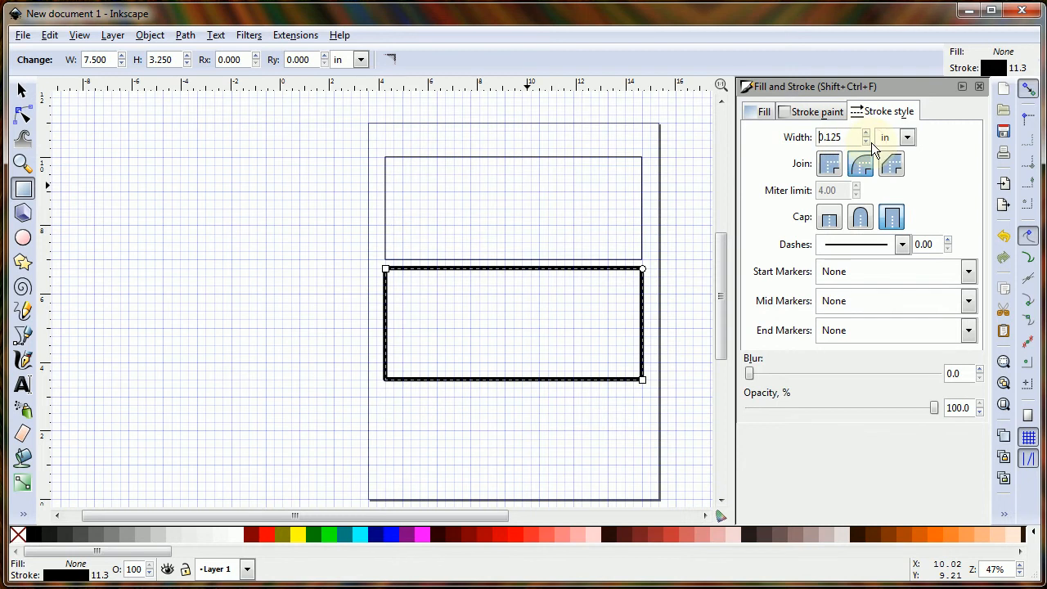
{"action": "left_click", "coordinate": [867, 143]}
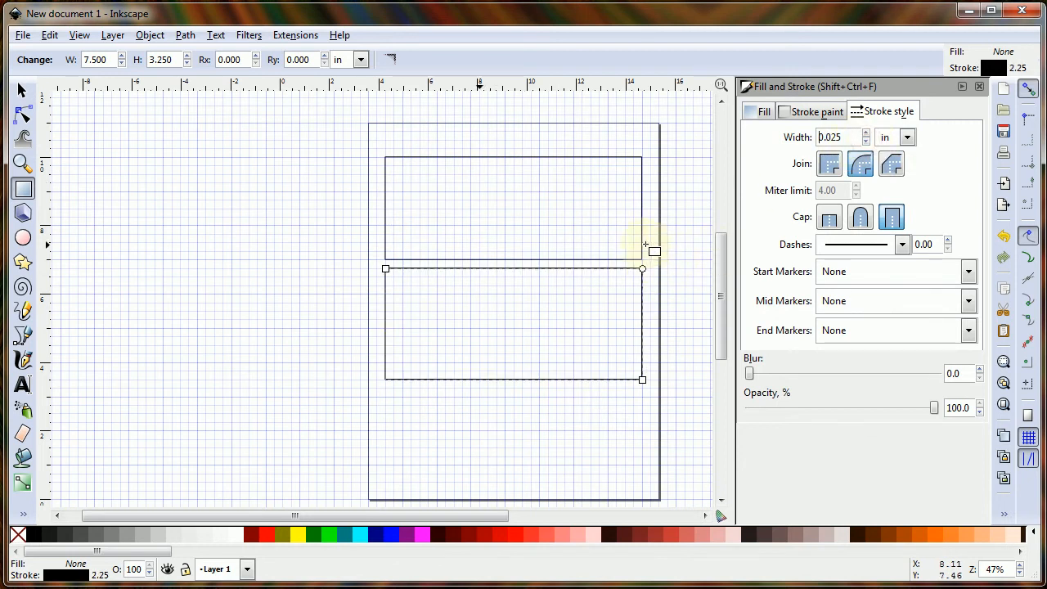
Step: Choose the round join for the lower rectangle, set its stroke width to 0.225 in, and inspect its upper-left corner
{"action": "left_click", "coordinate": [861, 166]}
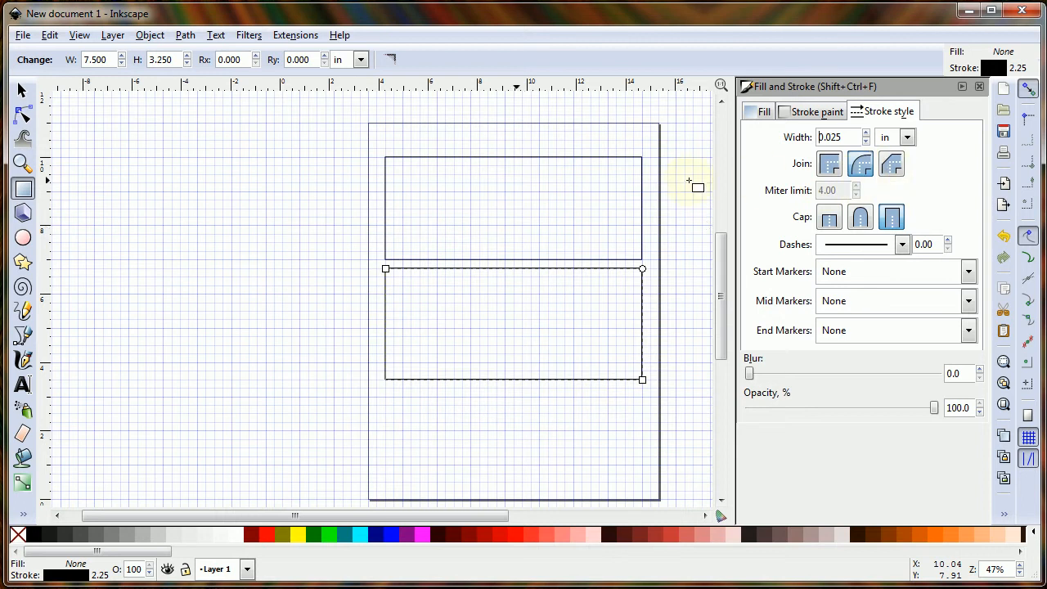
{"action": "left_click", "coordinate": [866, 133]}
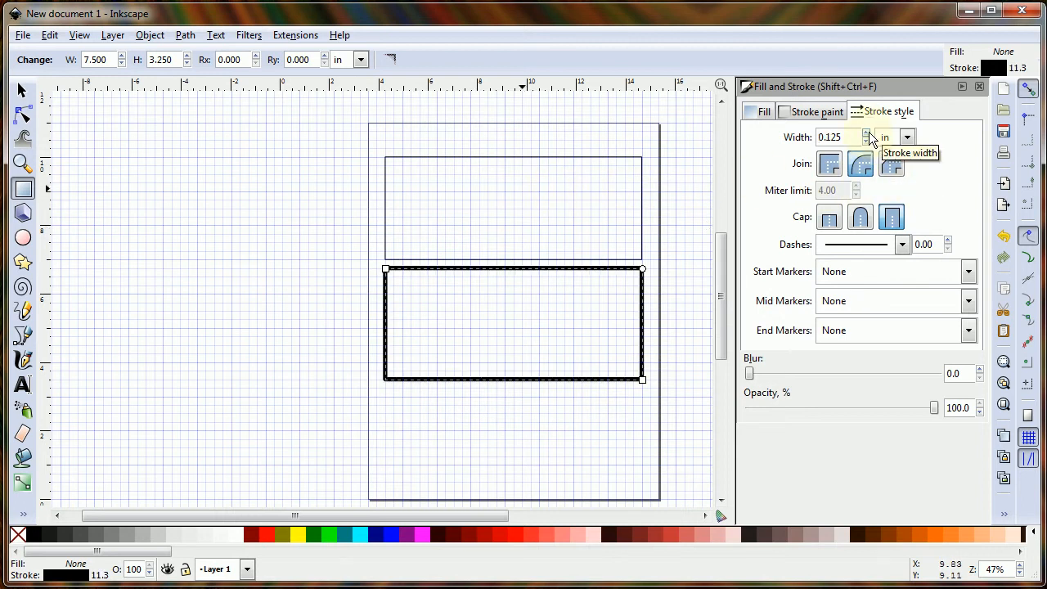
{"action": "left_click", "coordinate": [867, 133]}
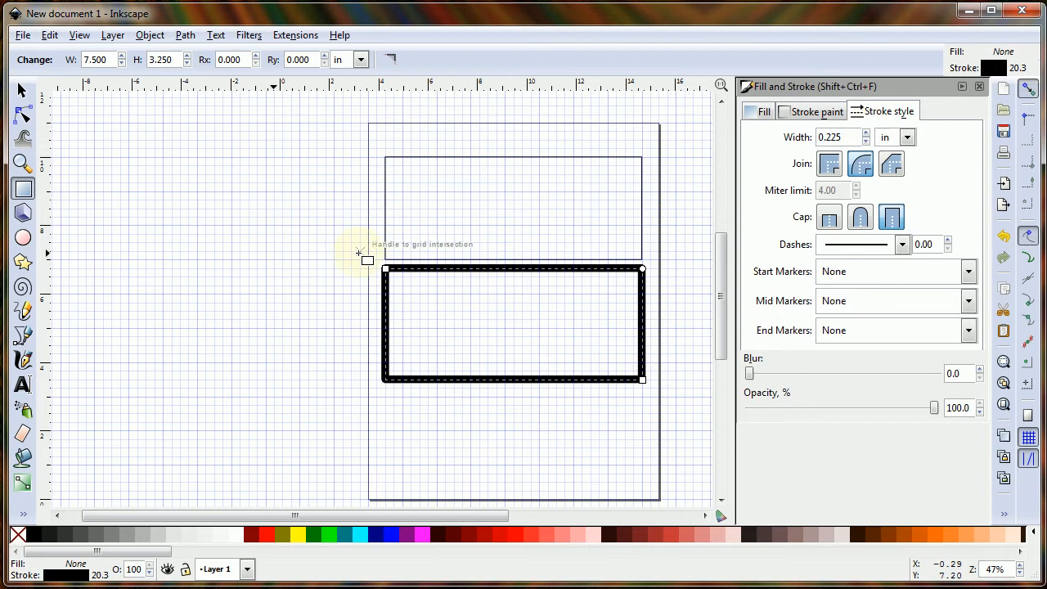
{"action": "left_click", "coordinate": [22, 163]}
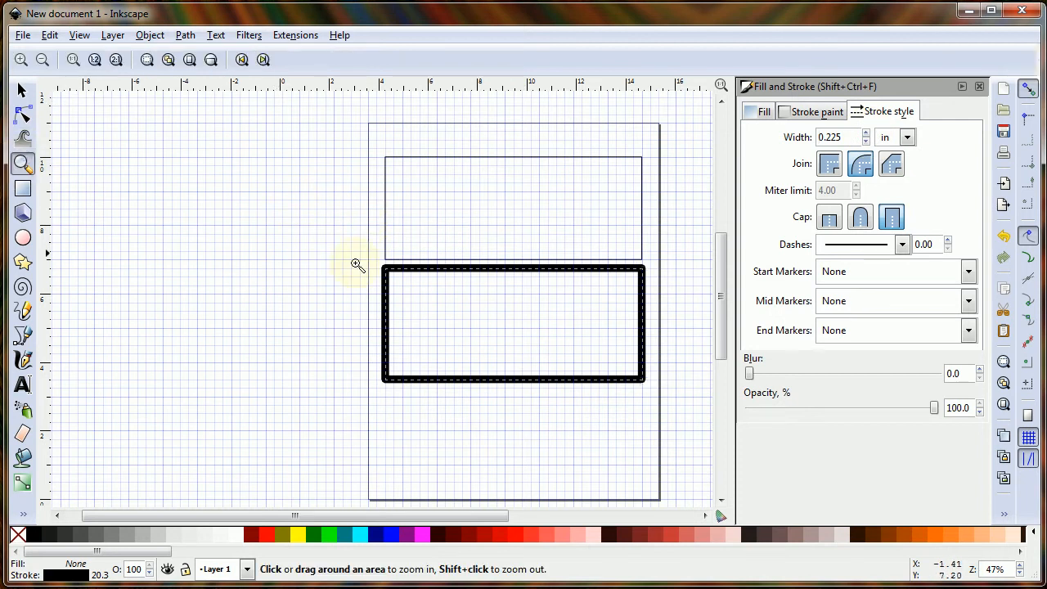
{"action": "left_click_drag", "start_coordinate": [388, 269], "coordinate": [399, 280]}
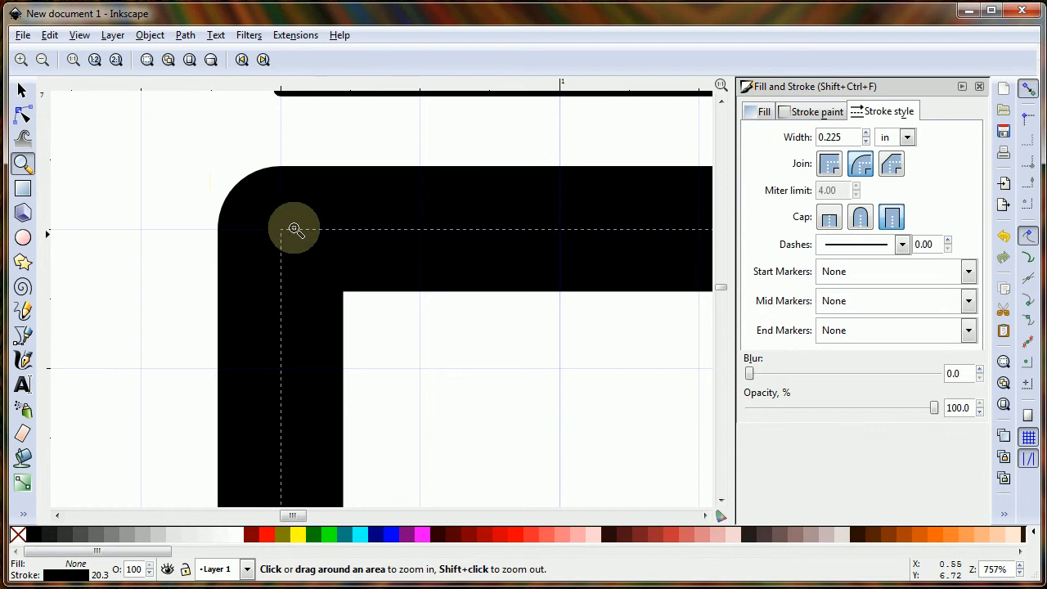
{"action": "left_click", "coordinate": [253, 218], "text": "shift"}
{"action": "left_click", "coordinate": [255, 220], "text": "shift"}
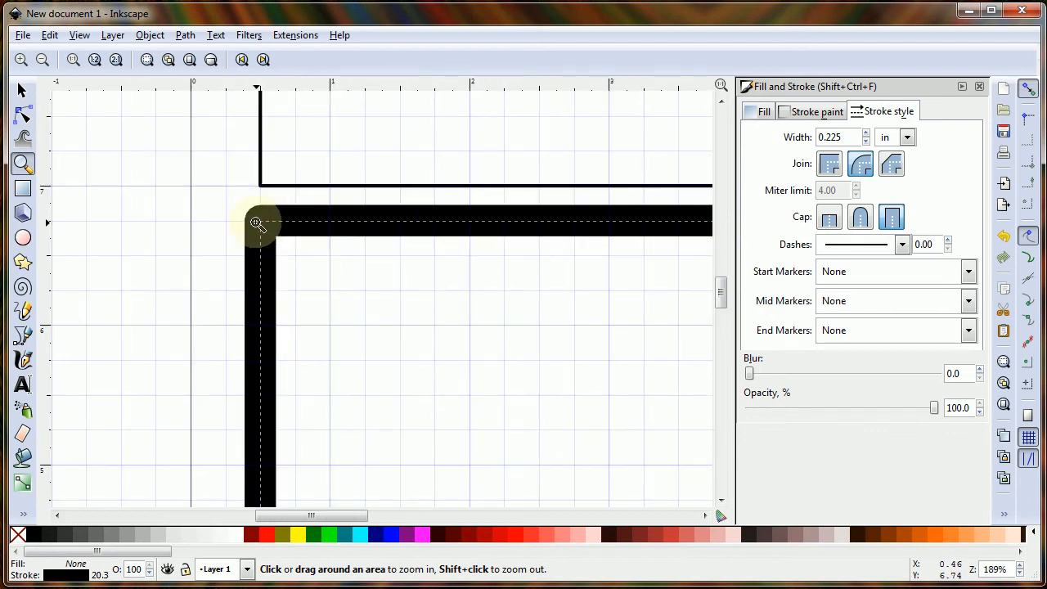
Step: Examine the rounded outer corner at the lower rectangle's upper left at different magnifications
{"action": "left_click", "coordinate": [257, 221], "text": "shift"}
{"action": "left_click", "coordinate": [256, 222], "text": "shift"}
{"action": "left_click", "coordinate": [256, 222]}
{"action": "left_click", "coordinate": [254, 222]}
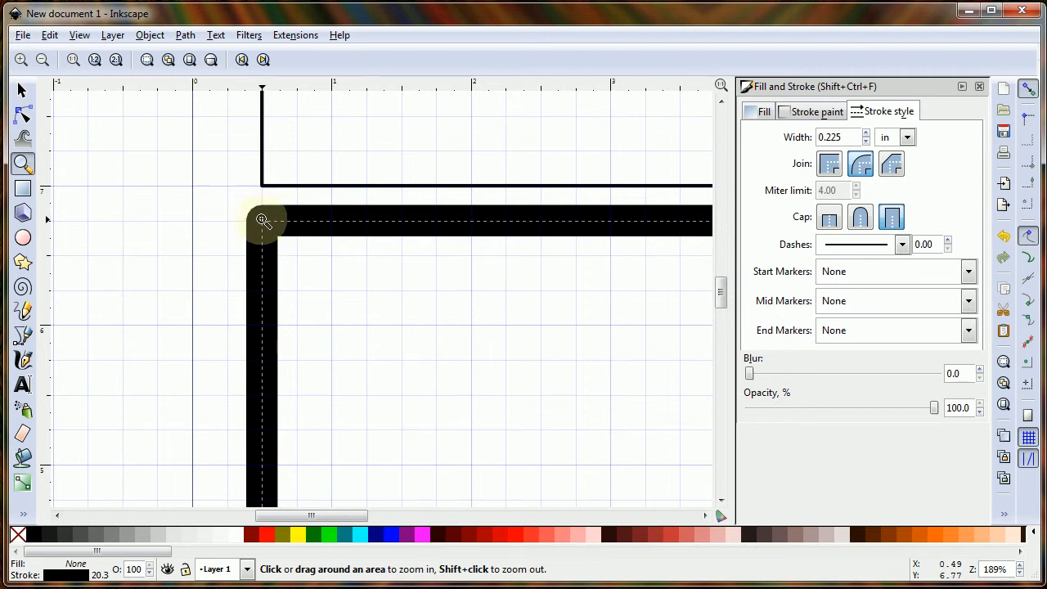
{"action": "left_click", "coordinate": [262, 221], "text": "shift"}
{"action": "left_click", "coordinate": [262, 221], "text": "shift"}
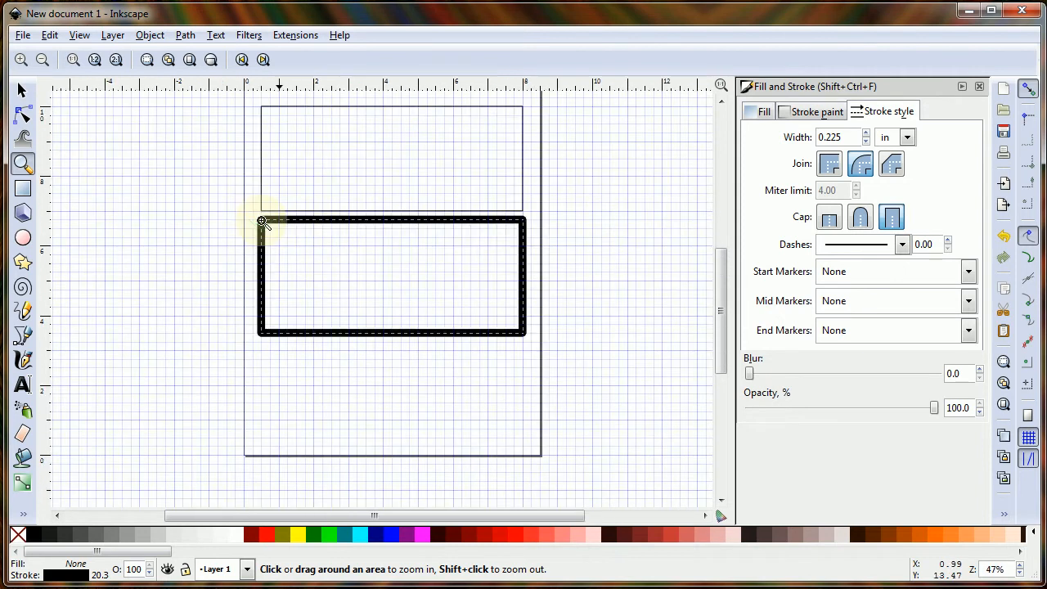
{"action": "left_click", "coordinate": [261, 221]}
{"action": "left_click", "coordinate": [262, 221]}
{"action": "left_click", "coordinate": [261, 221]}
{"action": "left_click", "coordinate": [261, 221]}
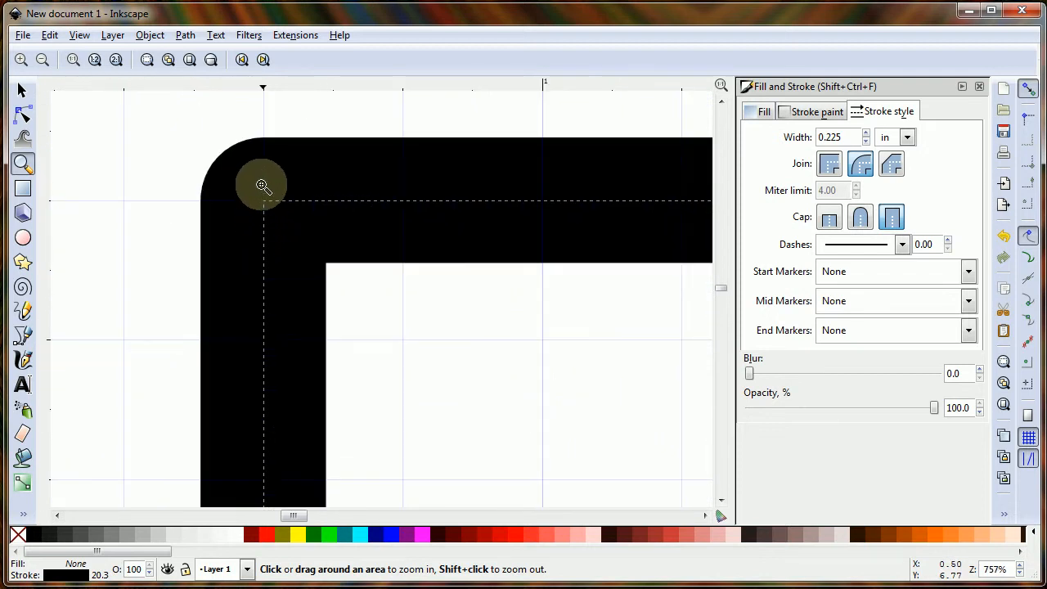
{"action": "left_click", "coordinate": [243, 155], "text": "shift"}
{"action": "left_click", "coordinate": [242, 155], "text": "shift"}
{"action": "left_click", "coordinate": [243, 155], "text": "shift"}
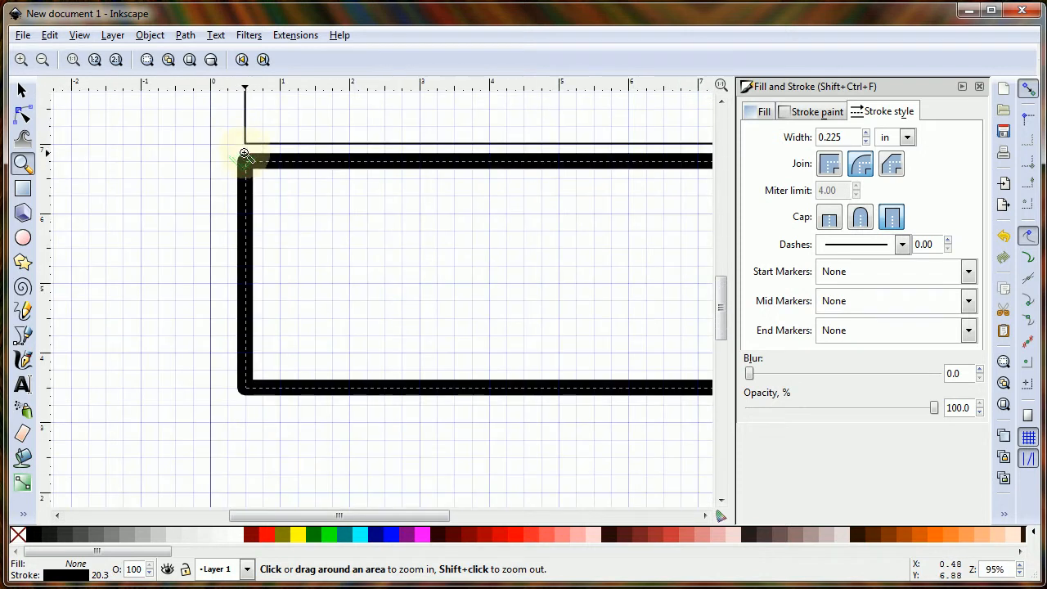
{"action": "left_click", "coordinate": [238, 146]}
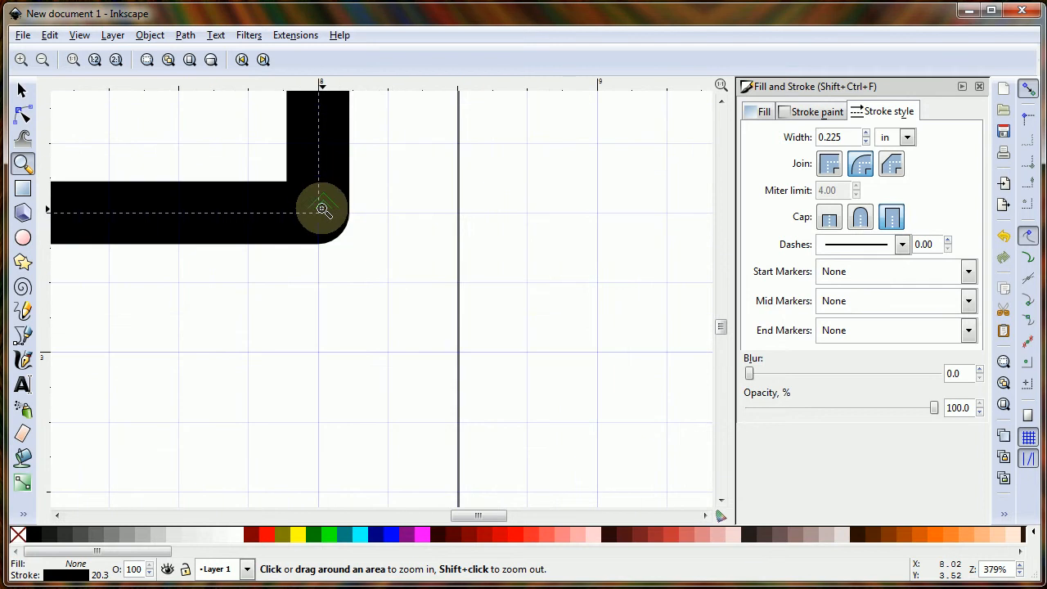
Step: Examine the lower rectangle's lower-right corner up close, and bring the whole page back into view
{"action": "mouse_move", "coordinate": [316, 190]}
{"action": "left_mouse_down"}
{"action": "mouse_move", "coordinate": [339, 243]}
{"action": "mouse_move", "coordinate": [400, 313]}
{"action": "mouse_move", "coordinate": [377, 270]}
{"action": "mouse_move", "coordinate": [305, 269]}
{"action": "mouse_move", "coordinate": [423, 294]}
{"action": "mouse_move", "coordinate": [470, 365]}
{"action": "mouse_move", "coordinate": [504, 385]}
{"action": "mouse_move", "coordinate": [598, 369]}
{"action": "mouse_move", "coordinate": [547, 341]}
{"action": "left_mouse_up"}
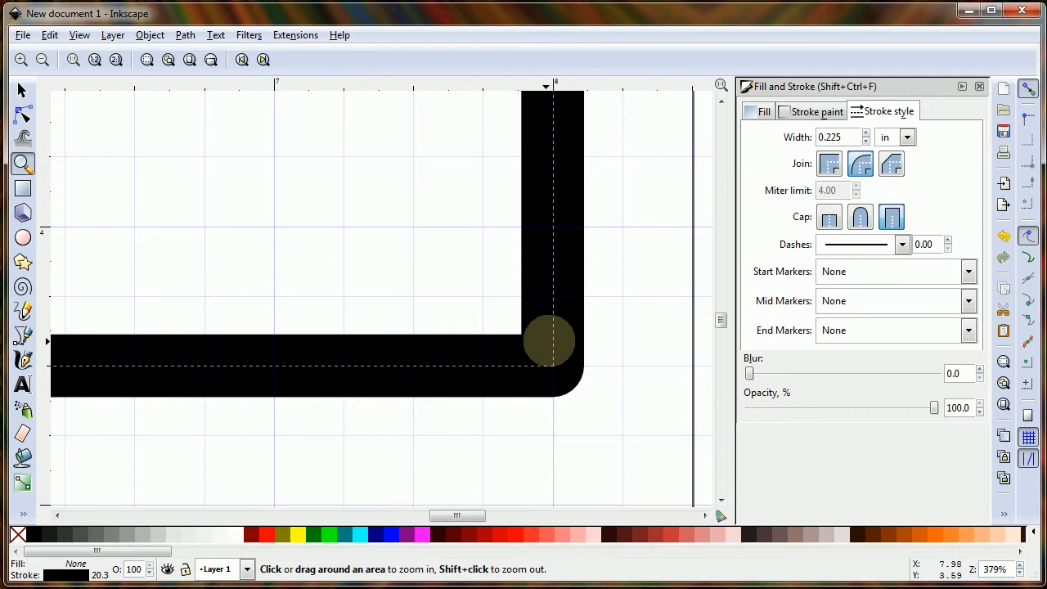
{"action": "left_click", "coordinate": [547, 342], "text": "shift"}
{"action": "left_click", "coordinate": [547, 341], "text": "shift"}
{"action": "left_click", "coordinate": [547, 341], "text": "shift"}
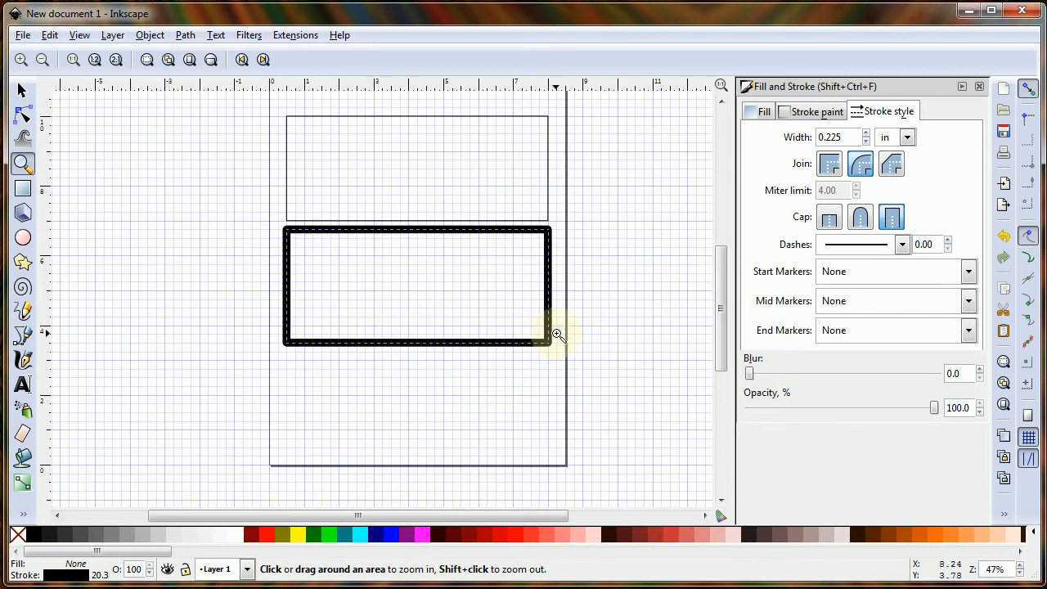
{"action": "left_click", "coordinate": [556, 334]}
{"action": "left_click", "coordinate": [557, 334]}
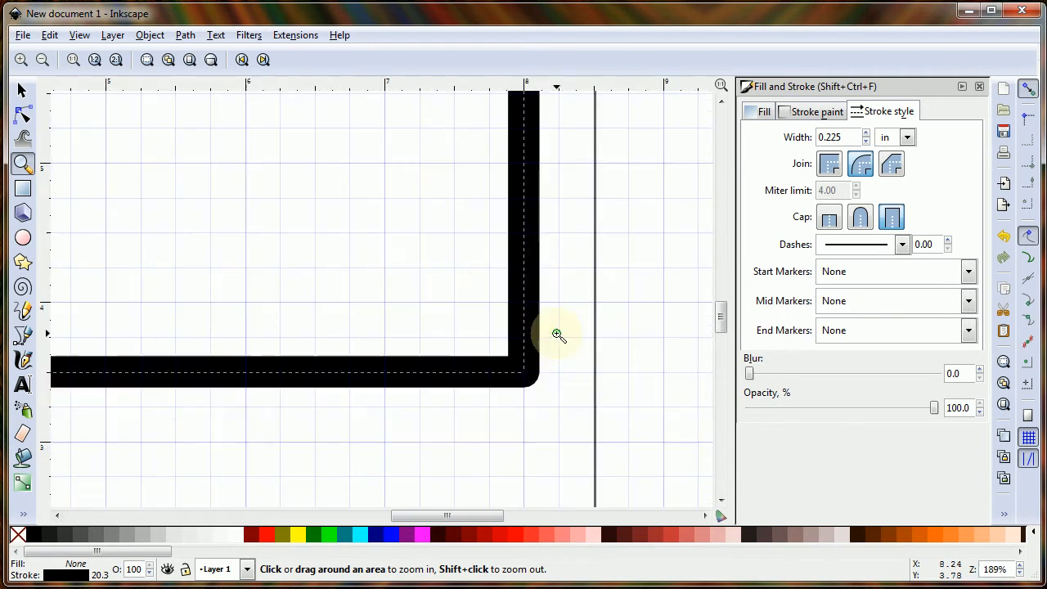
{"action": "left_click", "coordinate": [1005, 407]}
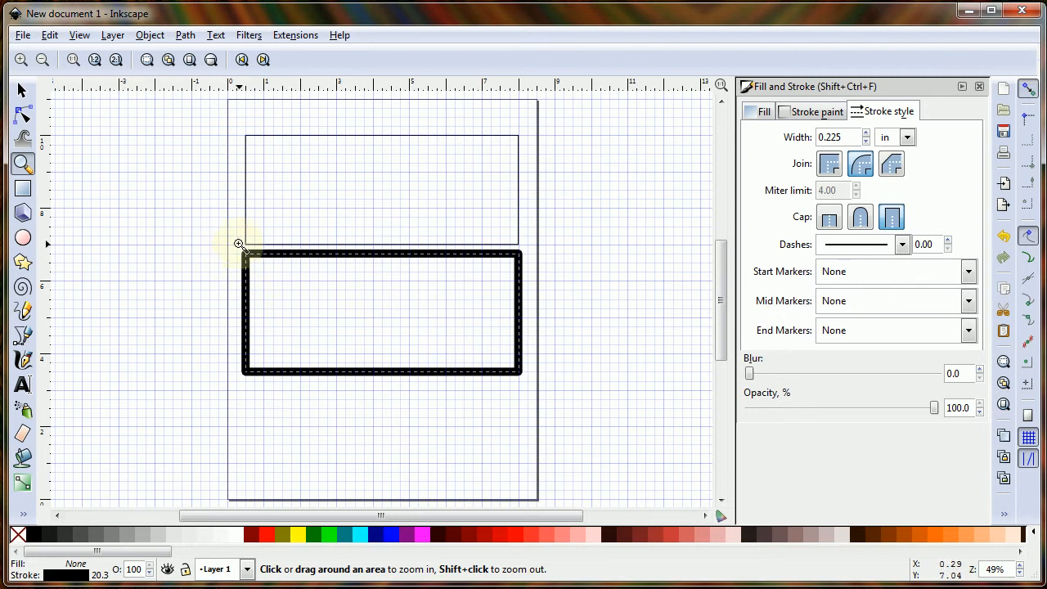
Step: Try the miter, round and bevel joins on the lower rectangle while viewing its upper-left corner
{"action": "left_click", "coordinate": [256, 270]}
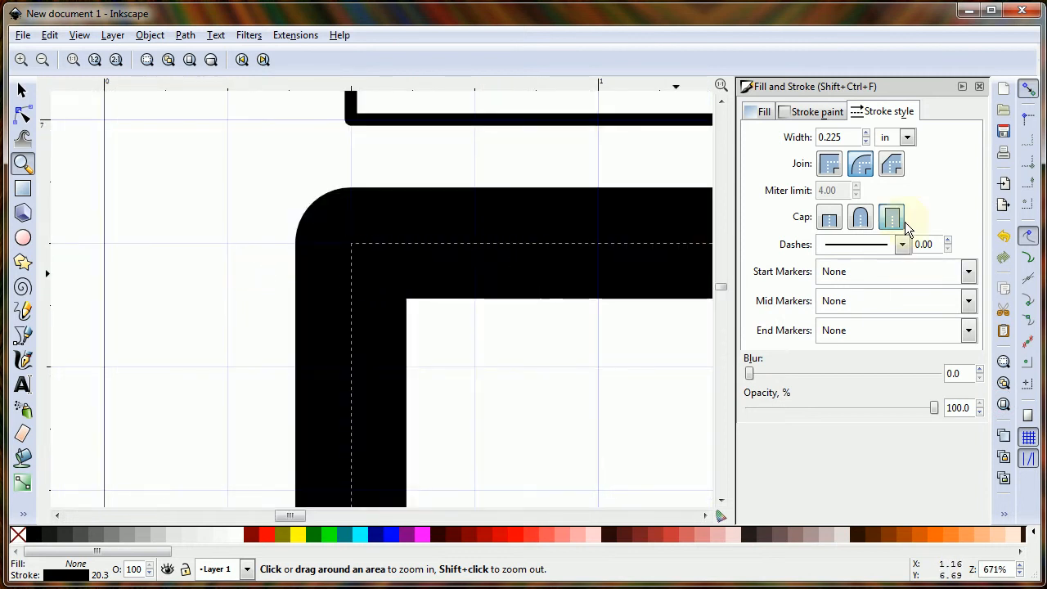
{"action": "left_click", "coordinate": [22, 90]}
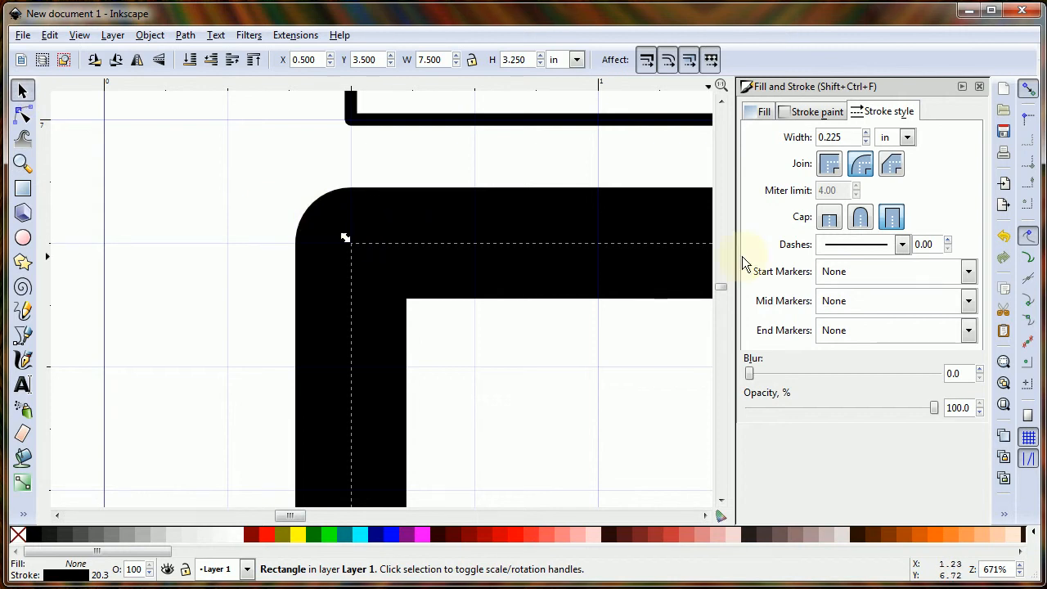
{"action": "left_click", "coordinate": [829, 164]}
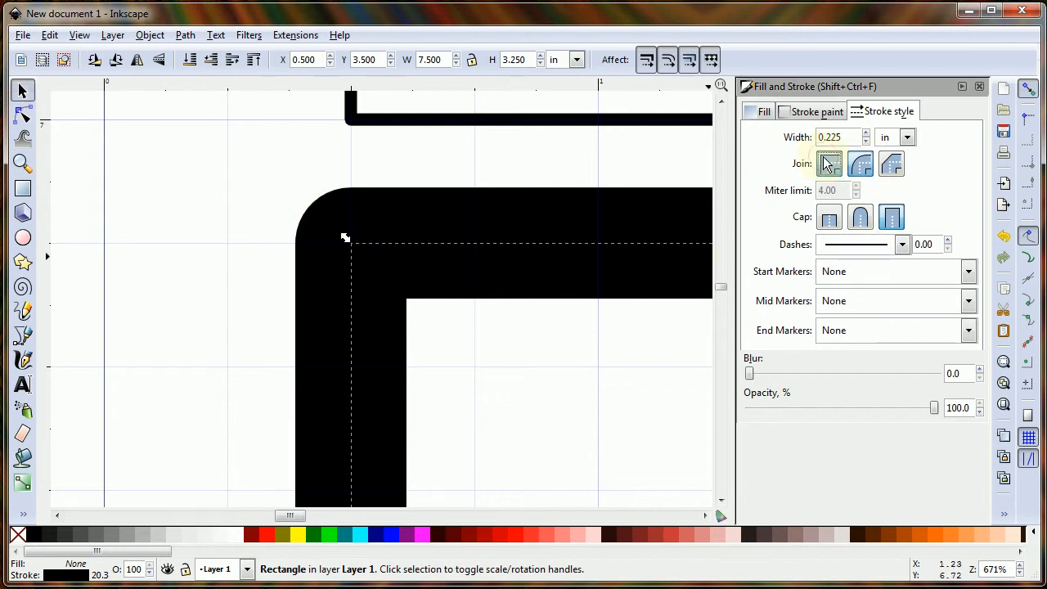
{"action": "left_click", "coordinate": [859, 168]}
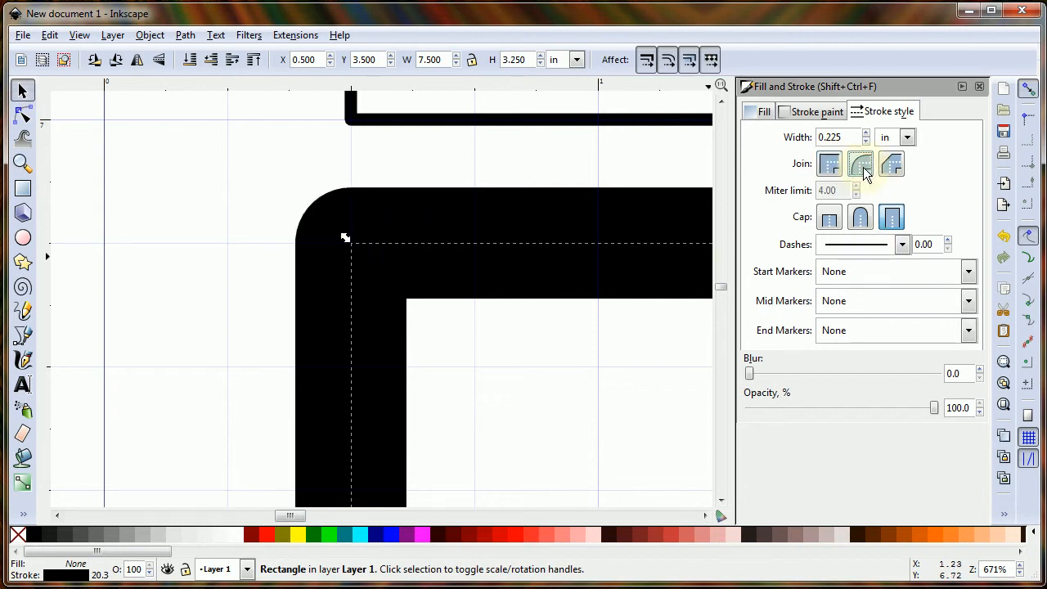
{"action": "left_click", "coordinate": [892, 166]}
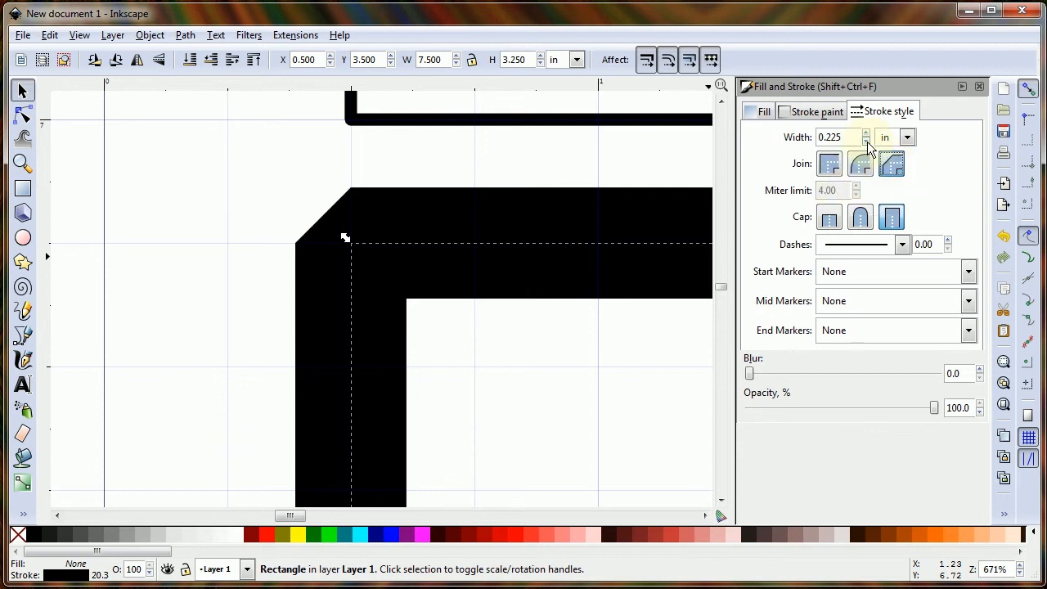
Step: Try a stroke width of 0.1 in on the lower rectangle
{"action": "left_click", "coordinate": [867, 141]}
{"action": "left_click", "coordinate": [866, 141]}
{"action": "triple_click", "coordinate": [831, 137]}
{"action": "type", "text": "0.1"}
{"action": "key", "text": "Return"}
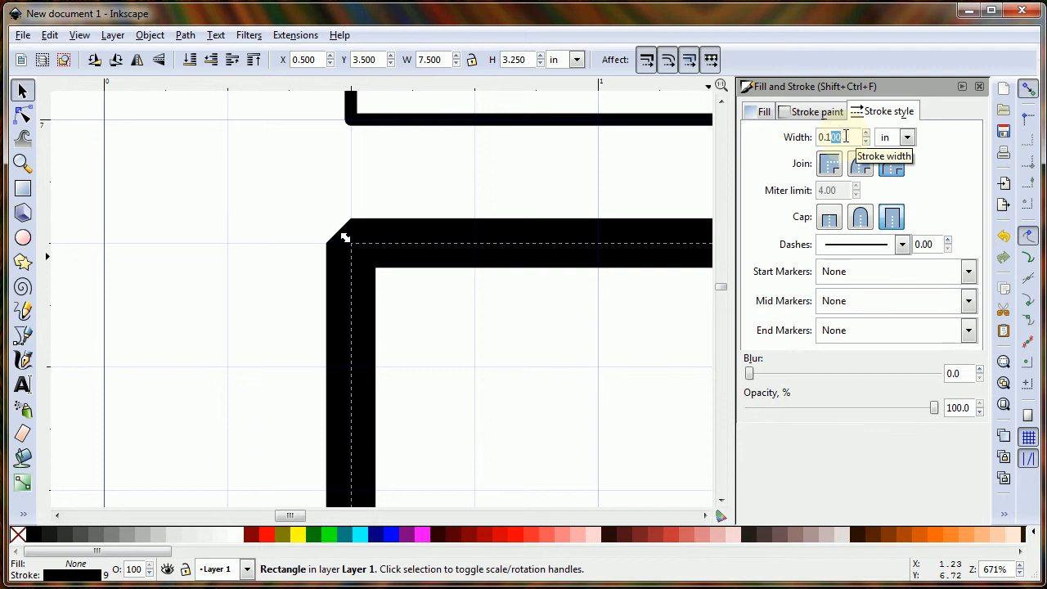
Step: Set the lower rectangle's stroke width to 0.025 in, give it the round join, and deselect it
{"action": "key", "text": "BackSpace"}
{"action": "key", "text": "BackSpace"}
{"action": "type", "text": "025"}
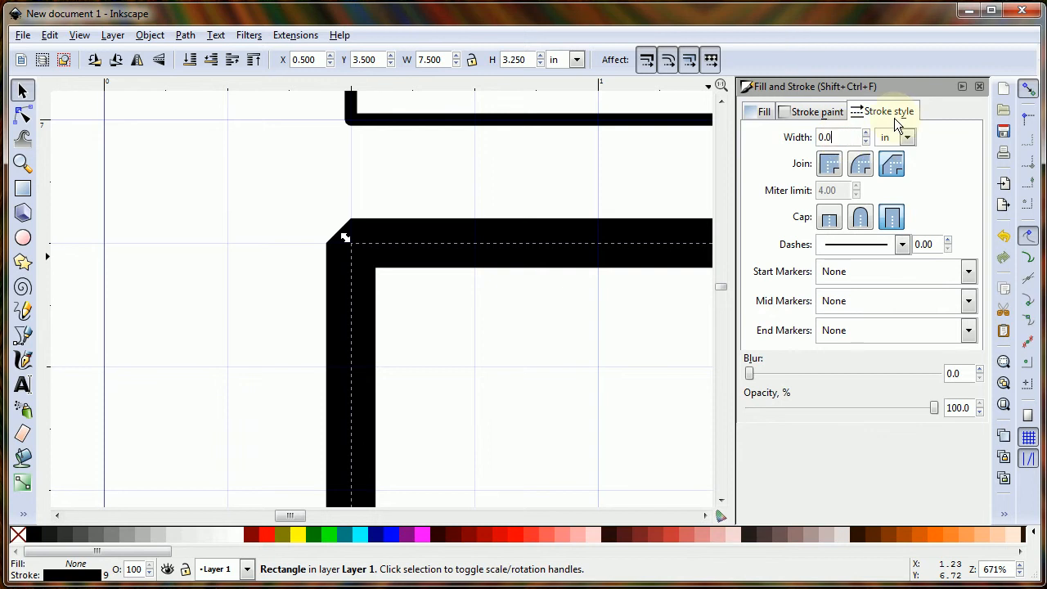
{"action": "key", "text": "Return"}
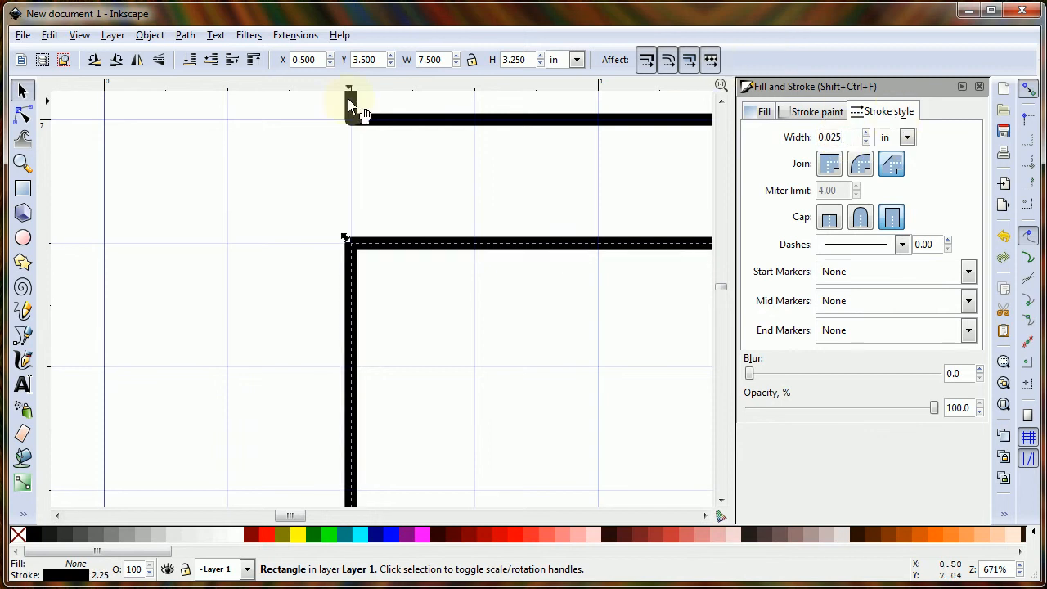
{"action": "left_click", "coordinate": [861, 164]}
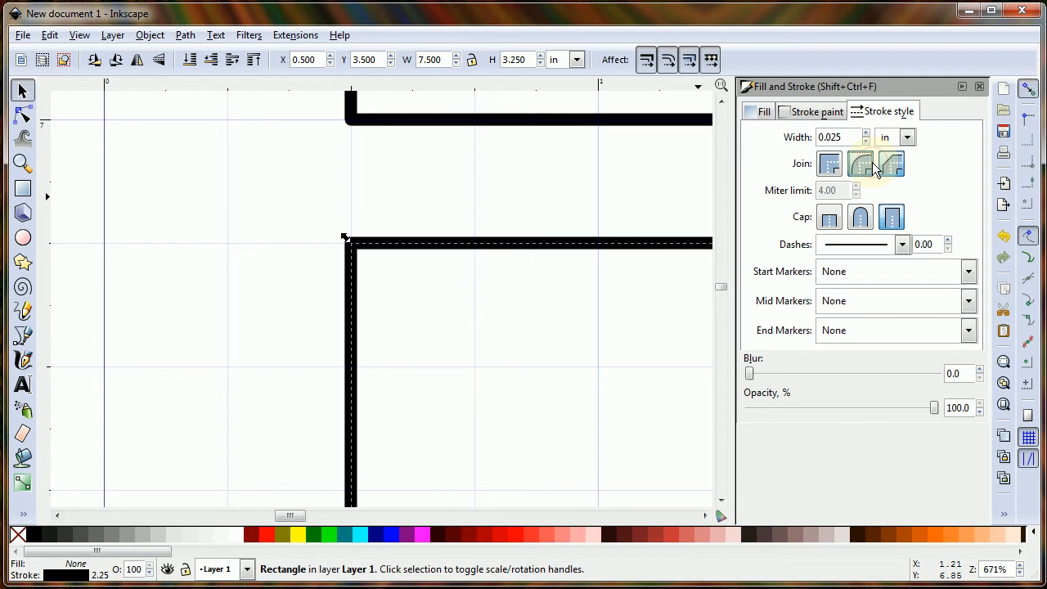
{"action": "left_click", "coordinate": [262, 170]}
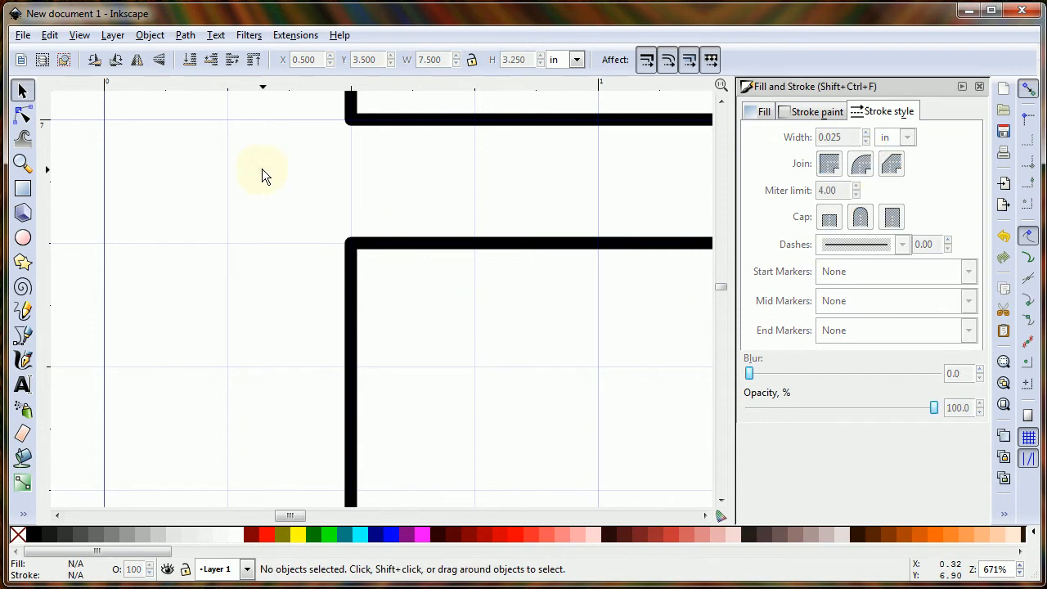
Step: Draw a third rectangle 7.5 by 2.5 in, snapped to the grid just below the other two
{"action": "scroll", "coordinate": [461, 454], "scroll_direction": "down", "scroll_amount": 4, "text": "ctrl"}
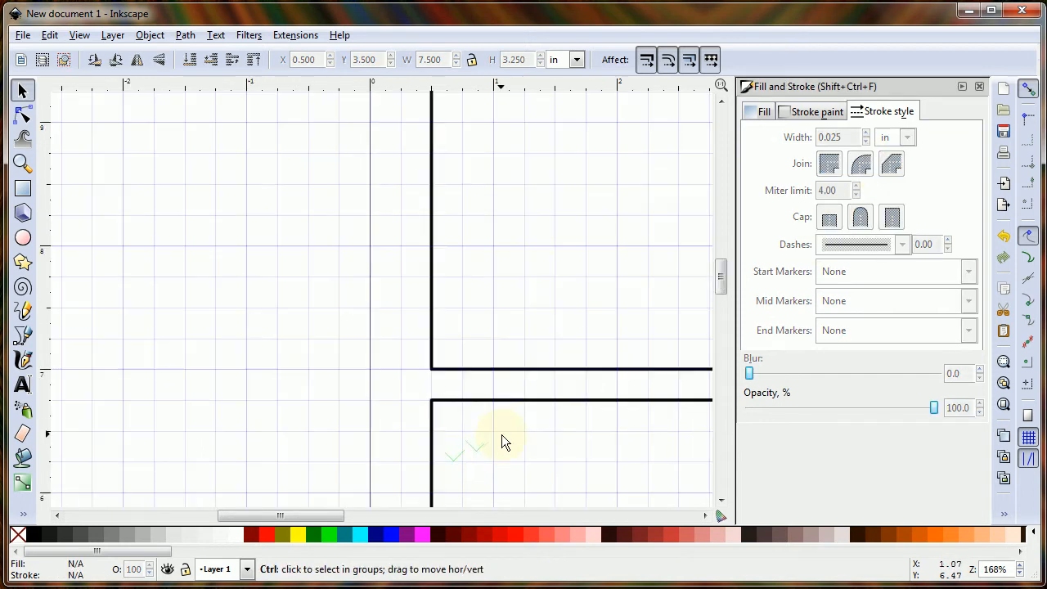
{"action": "left_click", "coordinate": [1003, 404]}
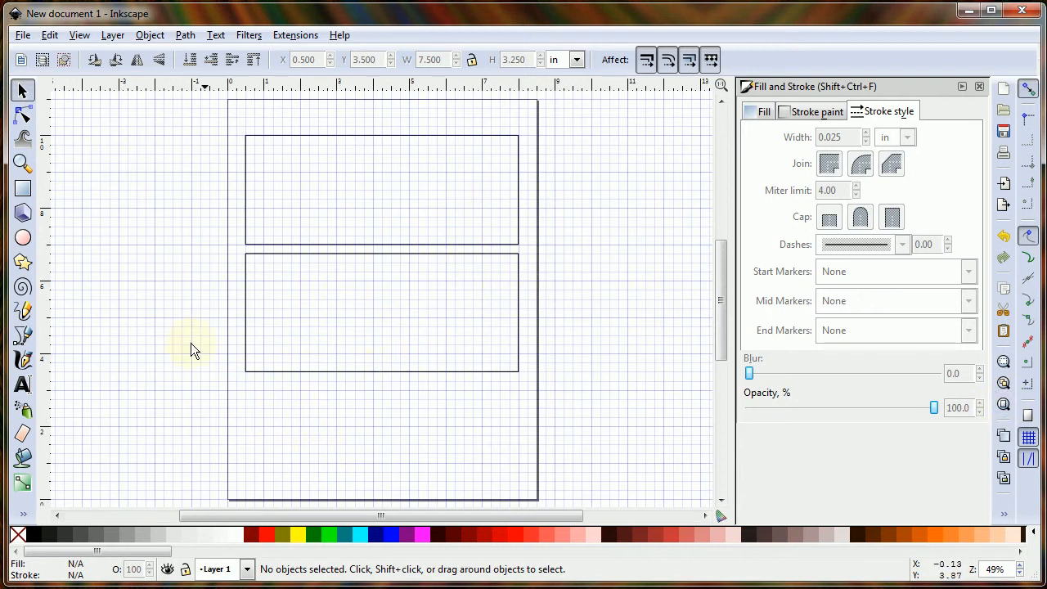
{"action": "left_click", "coordinate": [24, 195]}
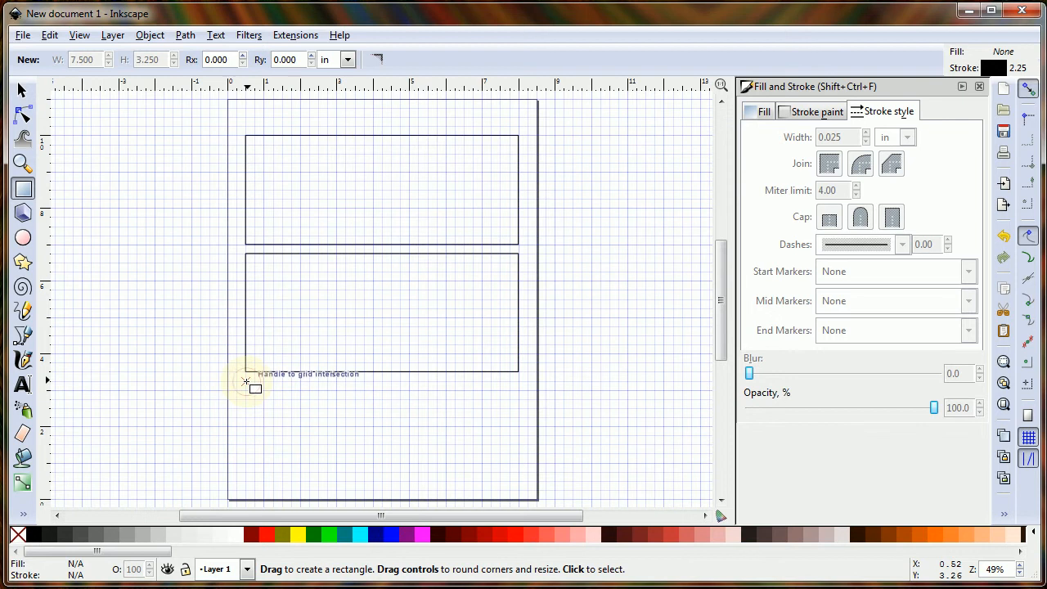
{"action": "mouse_move", "coordinate": [246, 380]}
{"action": "left_mouse_down"}
{"action": "mouse_move", "coordinate": [503, 460]}
{"action": "mouse_move", "coordinate": [518, 489]}
{"action": "mouse_move", "coordinate": [517, 471]}
{"action": "left_mouse_up"}
Step: Raise the bottom edges of the middle and top rectangles, making them 2.75 in and 2.5 in tall respectively
{"action": "left_click", "coordinate": [22, 90]}
{"action": "left_click", "coordinate": [382, 372]}
{"action": "left_click_drag", "start_coordinate": [382, 377], "coordinate": [385, 357]}
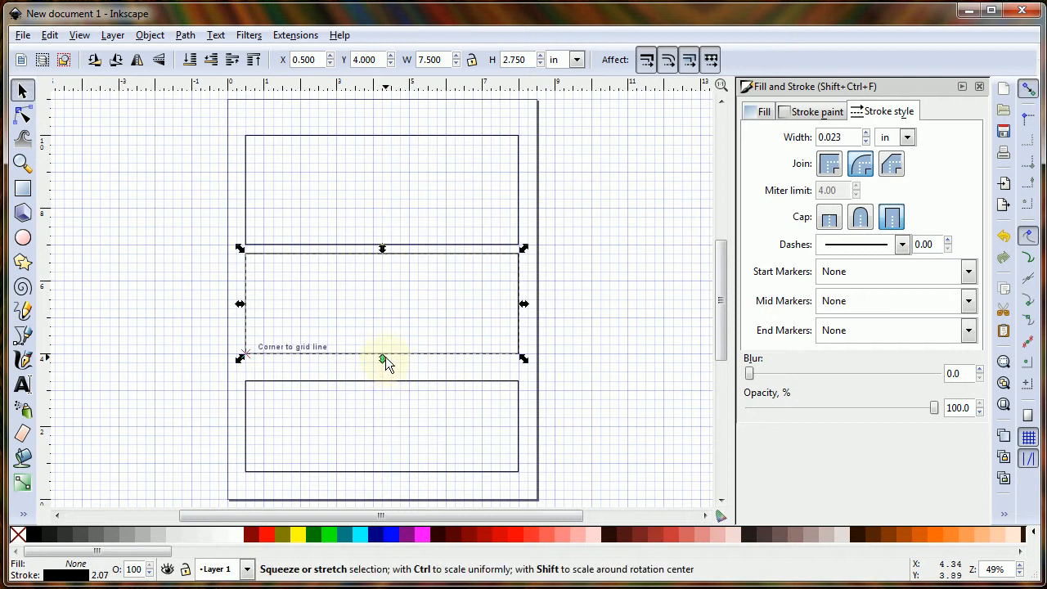
{"action": "left_click", "coordinate": [409, 244]}
{"action": "left_click_drag", "start_coordinate": [382, 247], "coordinate": [385, 227]}
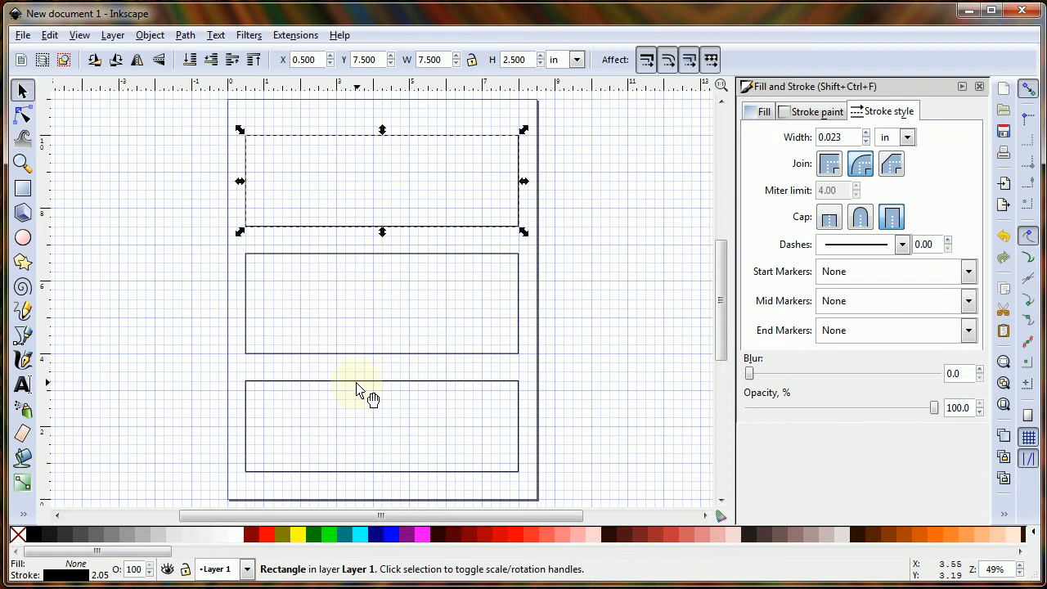
Step: Move the bottom rectangle up to Y 1 in, and shorten the middle one to 2.25 in from its bottom edge
{"action": "left_click_drag", "start_coordinate": [355, 384], "coordinate": [360, 378]}
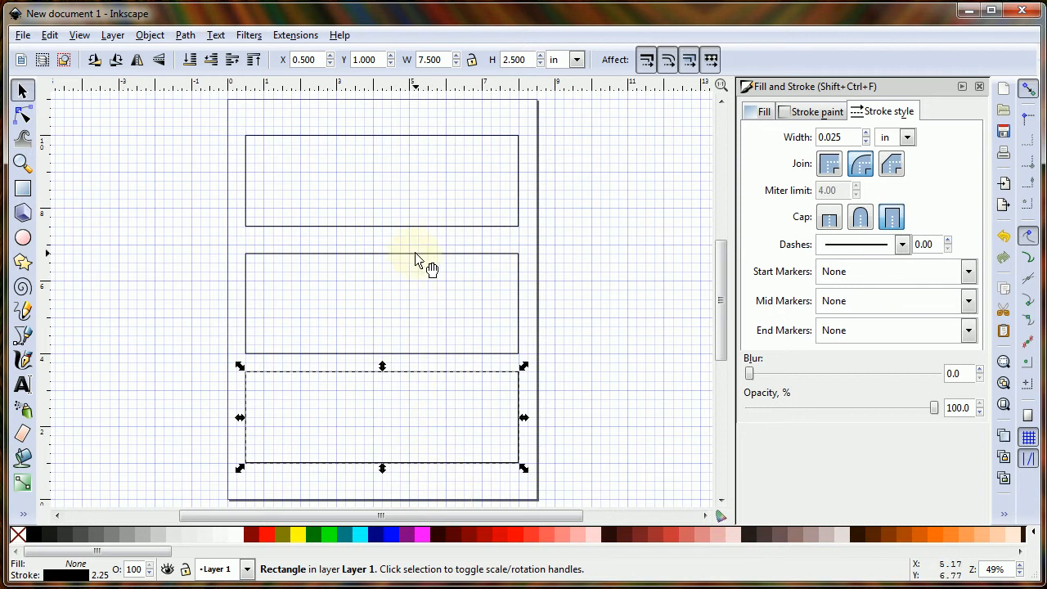
{"action": "left_click", "coordinate": [383, 355]}
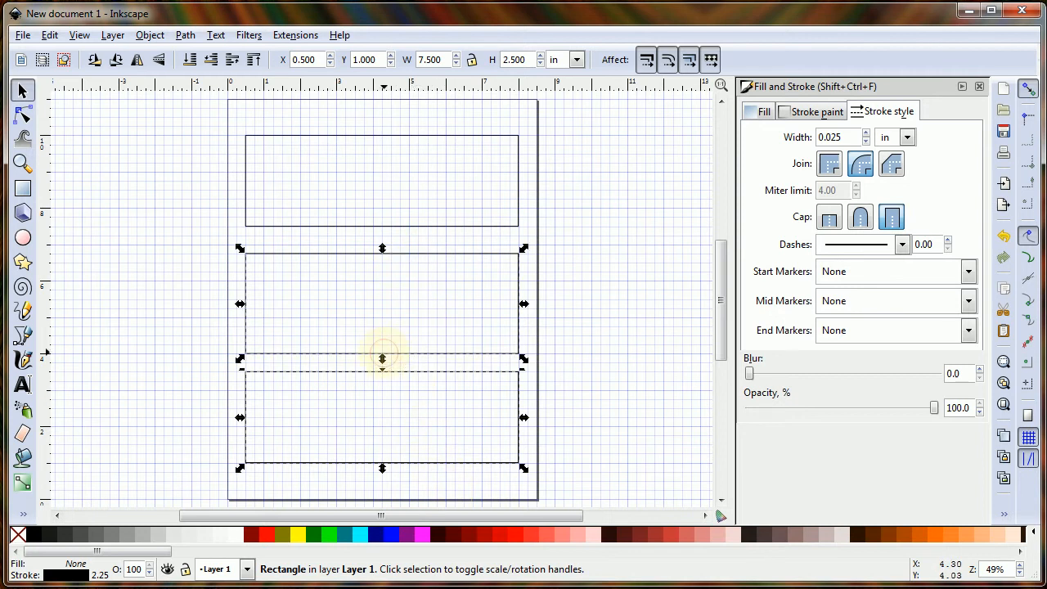
{"action": "left_click_drag", "start_coordinate": [385, 357], "coordinate": [386, 342]}
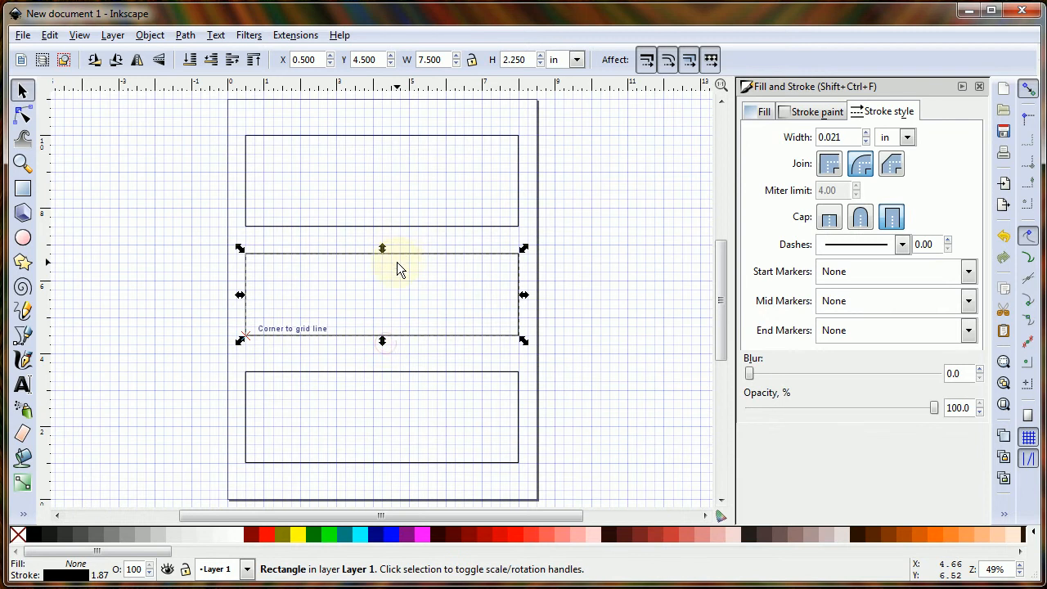
{"action": "left_click_drag", "start_coordinate": [402, 260], "coordinate": [403, 262]}
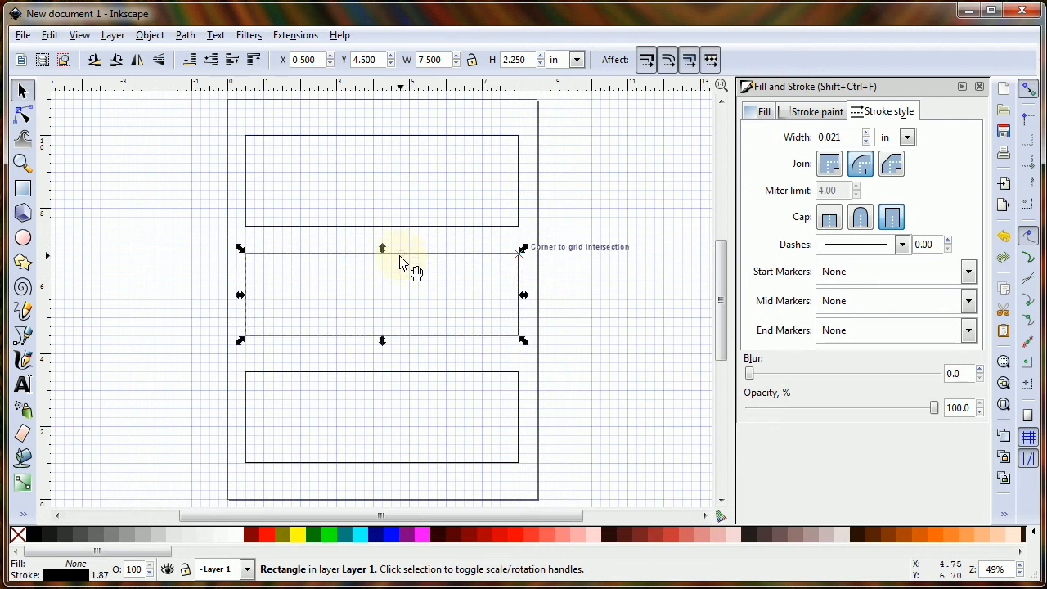
Step: Select all three rectangles and open the Align and Distribute settings
{"action": "left_click_drag", "start_coordinate": [205, 118], "coordinate": [563, 476]}
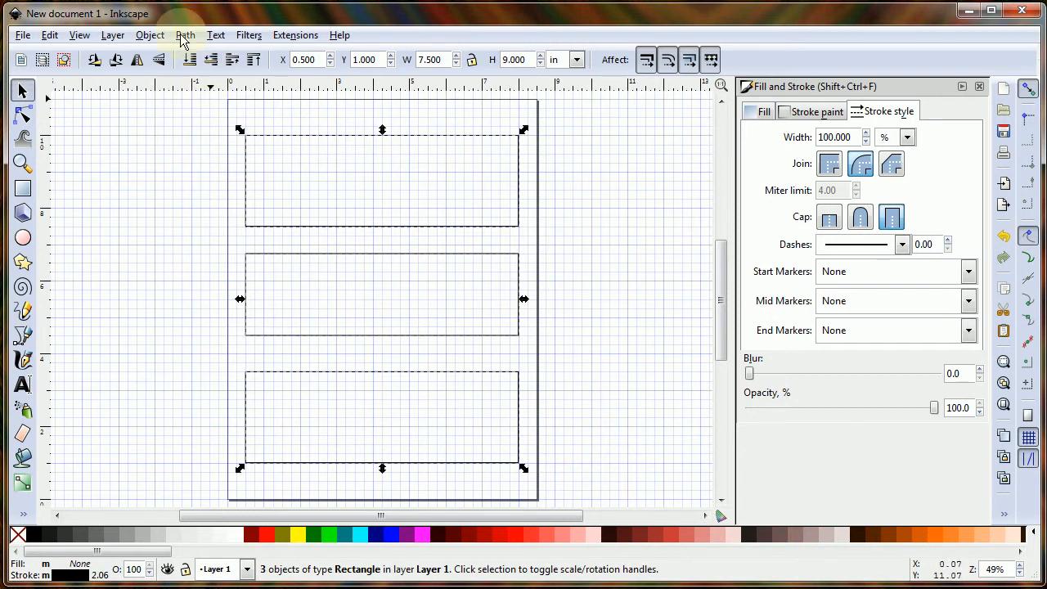
{"action": "left_click", "coordinate": [154, 36]}
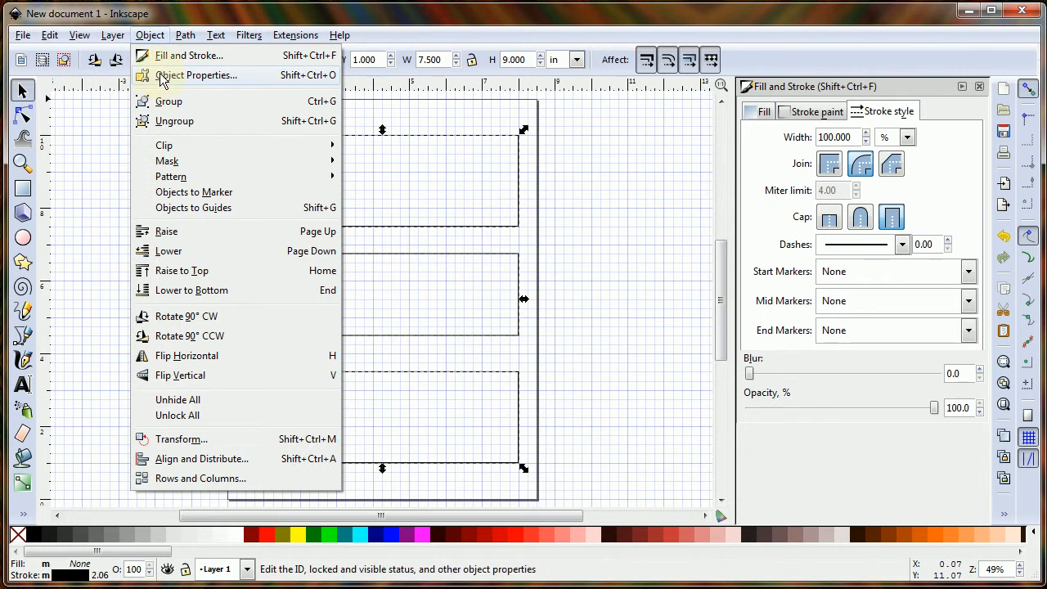
{"action": "left_click", "coordinate": [107, 35]}
{"action": "left_click", "coordinate": [110, 35]}
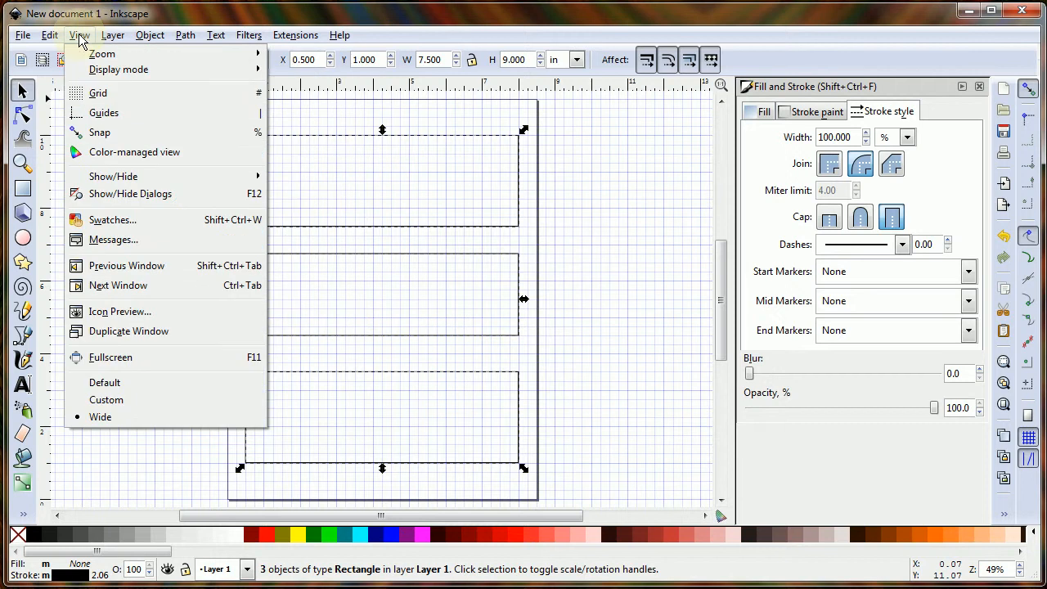
{"action": "mouse_move", "coordinate": [151, 38]}
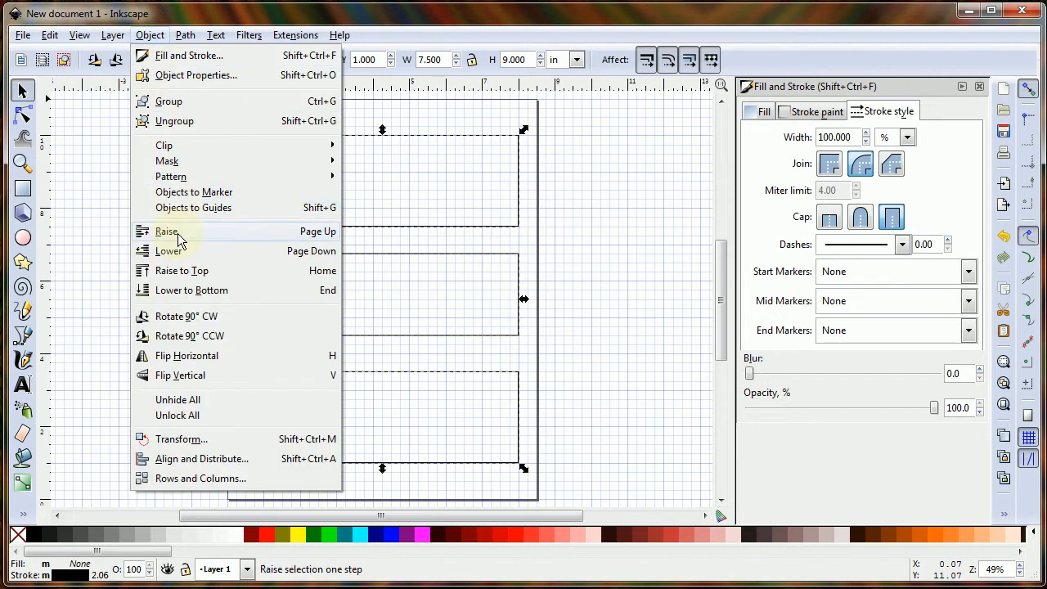
{"action": "left_click", "coordinate": [175, 460]}
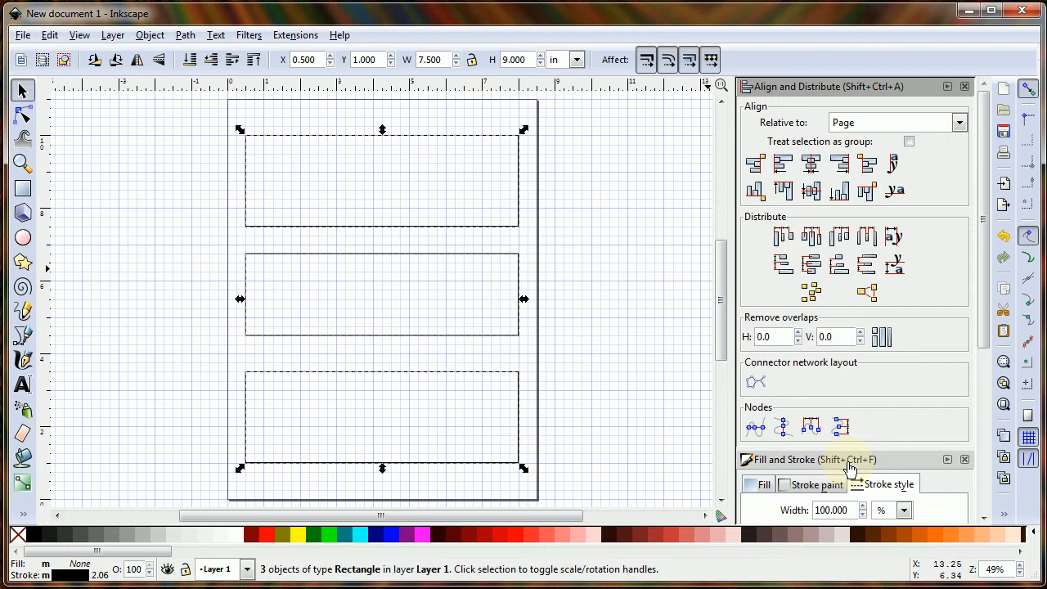
Step: Collapse the Fill and Stroke dialog and restore it below Align and Distribute
{"action": "left_click", "coordinate": [948, 459]}
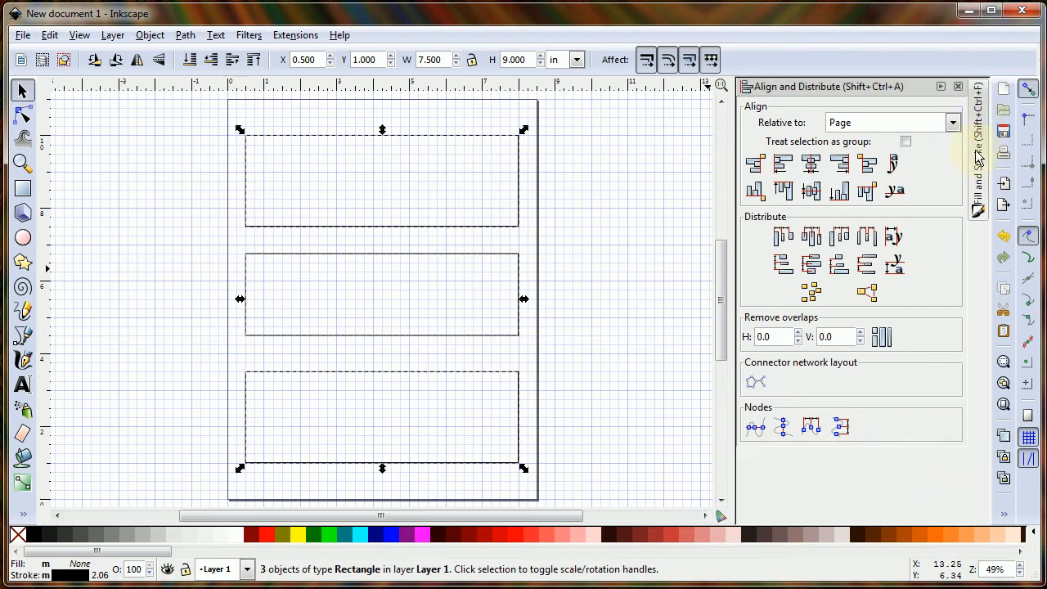
{"action": "left_click", "coordinate": [978, 123]}
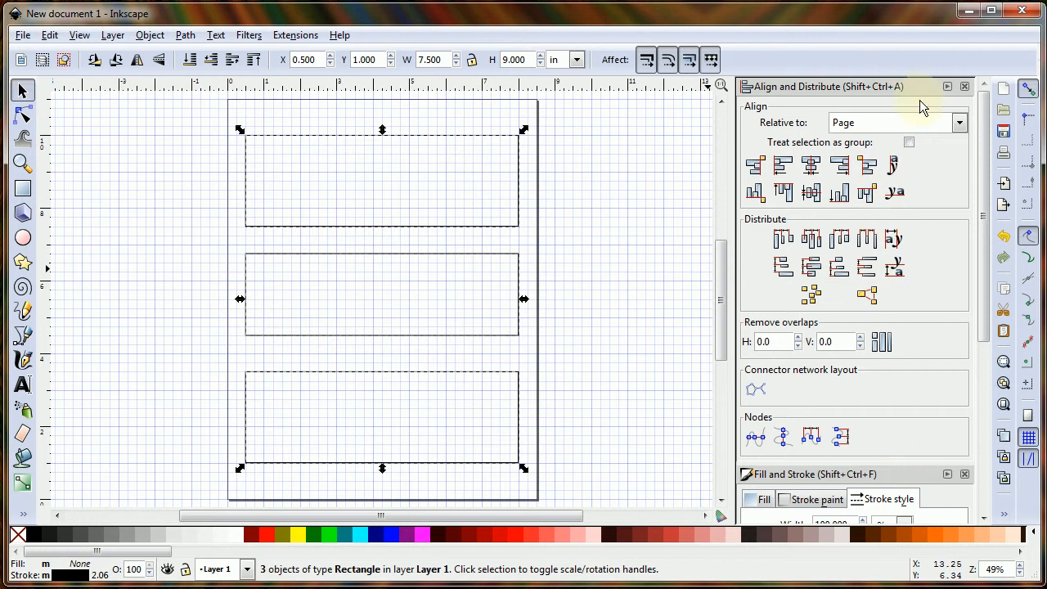
Step: Distribute the centers of the three rectangles equidistantly in the vertical direction, then clear the selection
{"action": "left_click", "coordinate": [947, 86]}
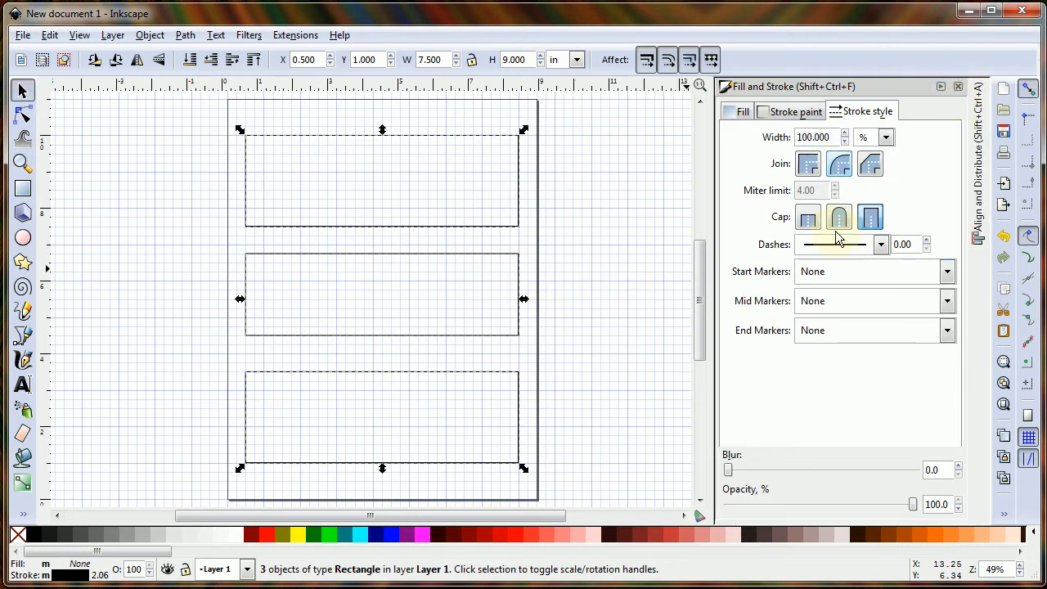
{"action": "left_click", "coordinate": [980, 127]}
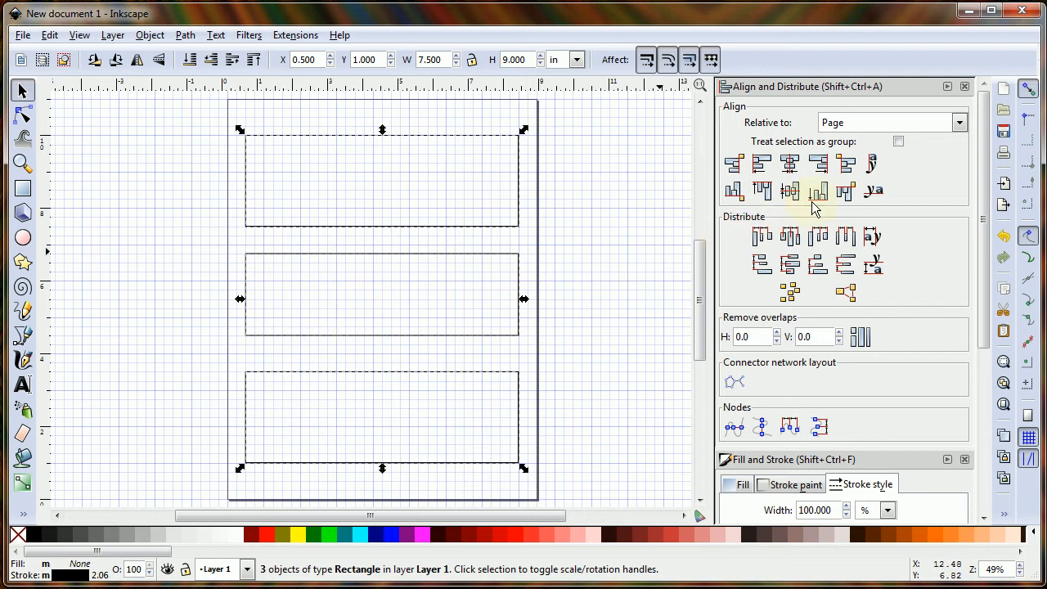
{"action": "left_click", "coordinate": [790, 265]}
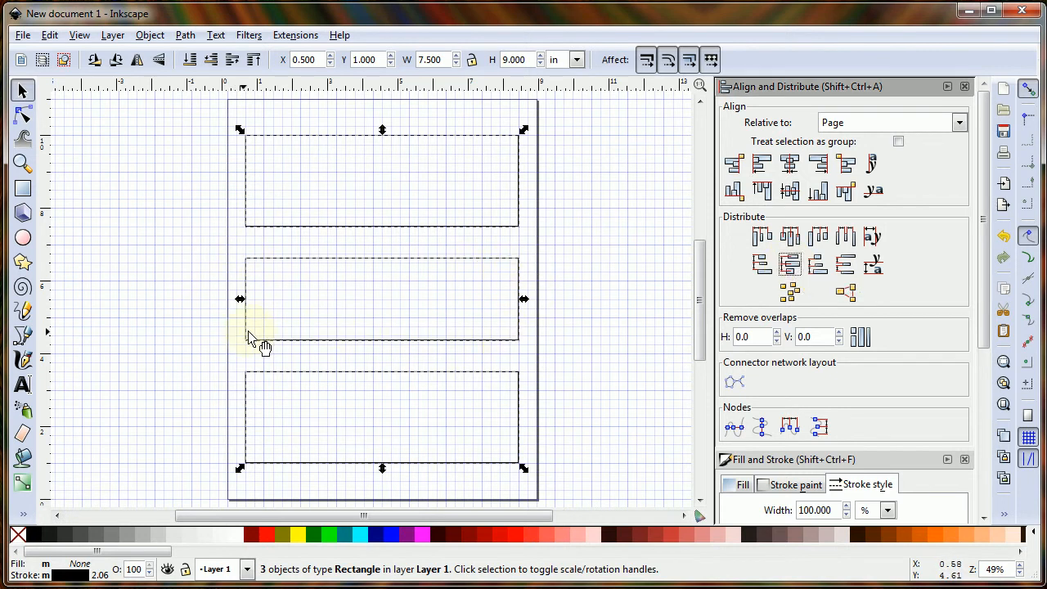
{"action": "left_click", "coordinate": [210, 300]}
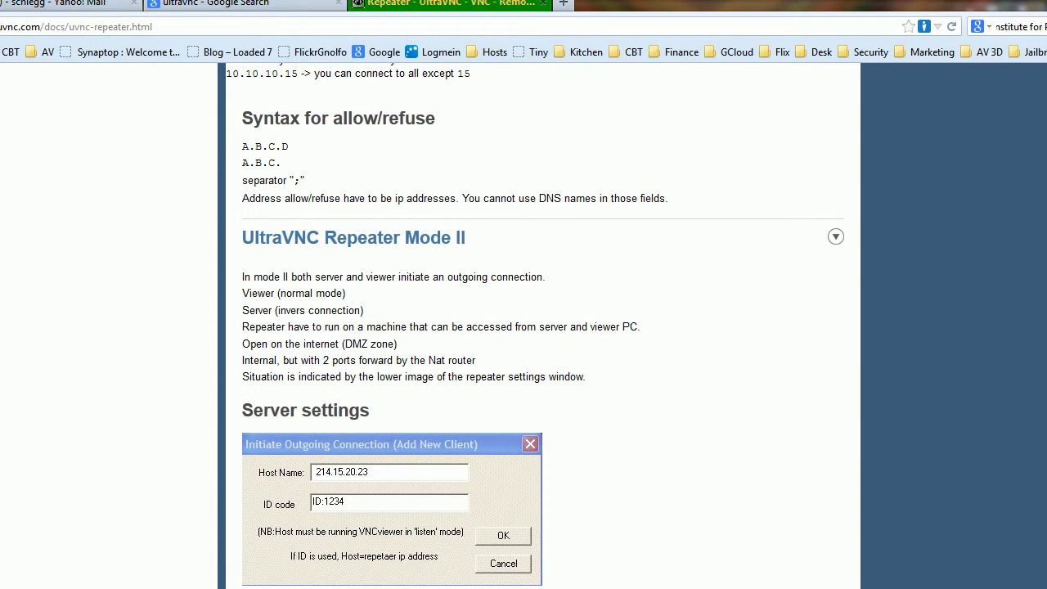
Step: Switch to Firefox, move its window partly off the drawing, and search Google Images for "light bulbs"
{"action": "left_click_drag", "start_coordinate": [918, 5], "coordinate": [918, 303]}
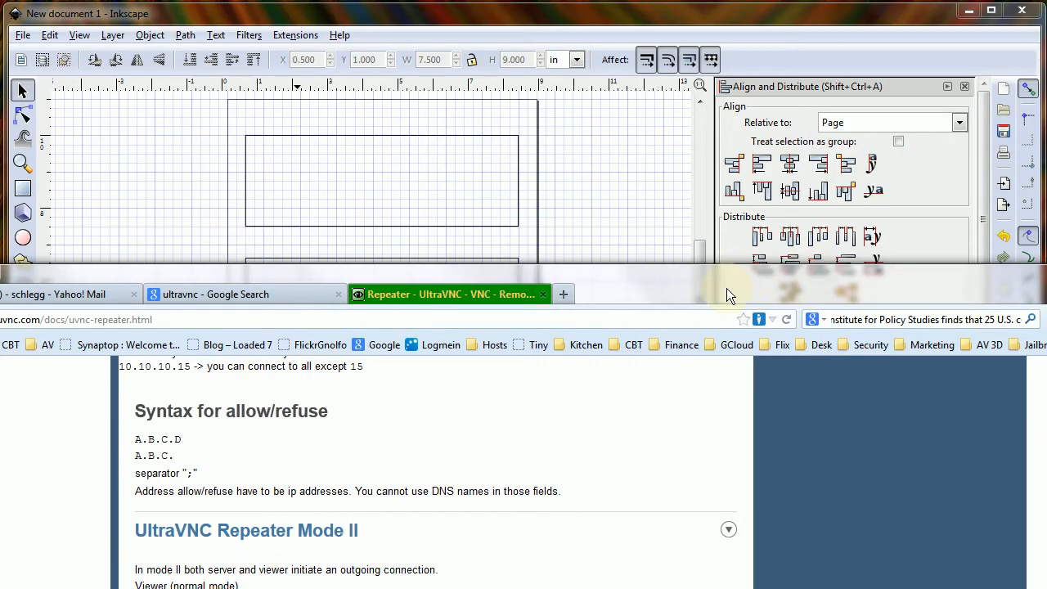
{"action": "left_click_drag", "start_coordinate": [723, 290], "coordinate": [996, 281]}
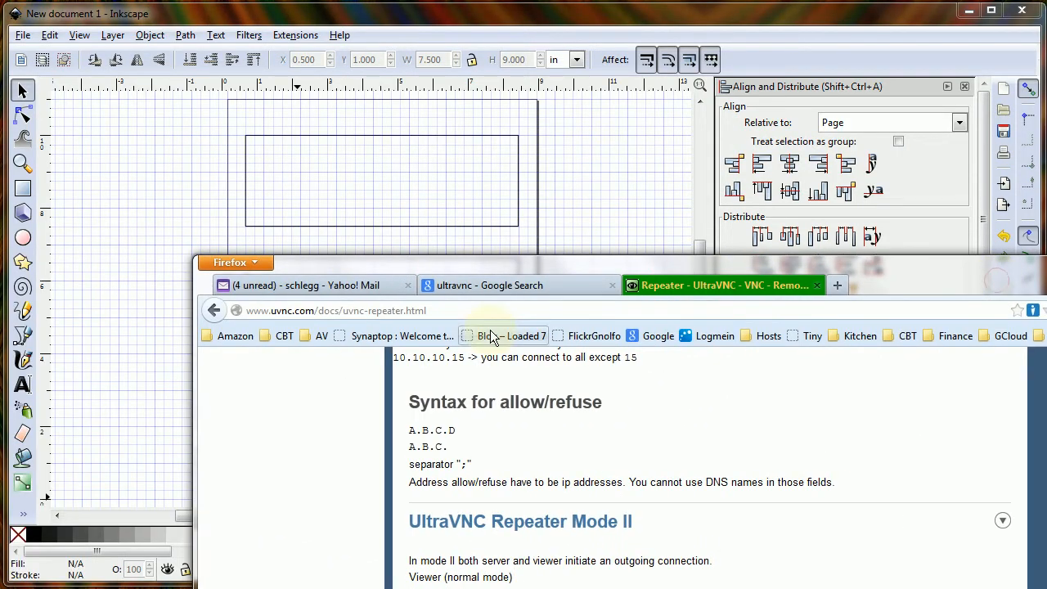
{"action": "left_click", "coordinate": [452, 311]}
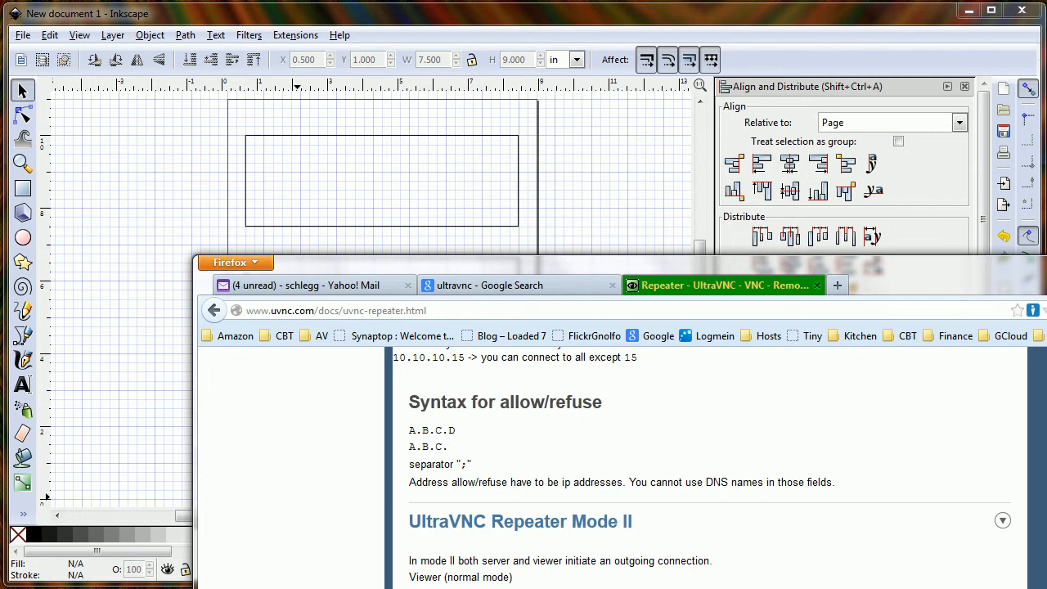
{"action": "key", "text": "Return"}
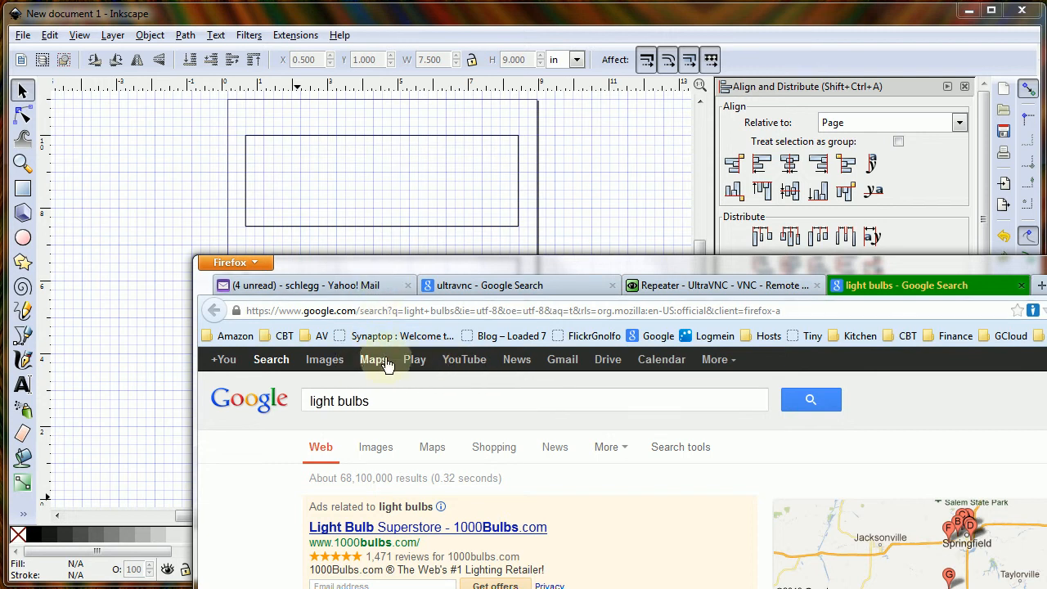
{"action": "left_click", "coordinate": [329, 366]}
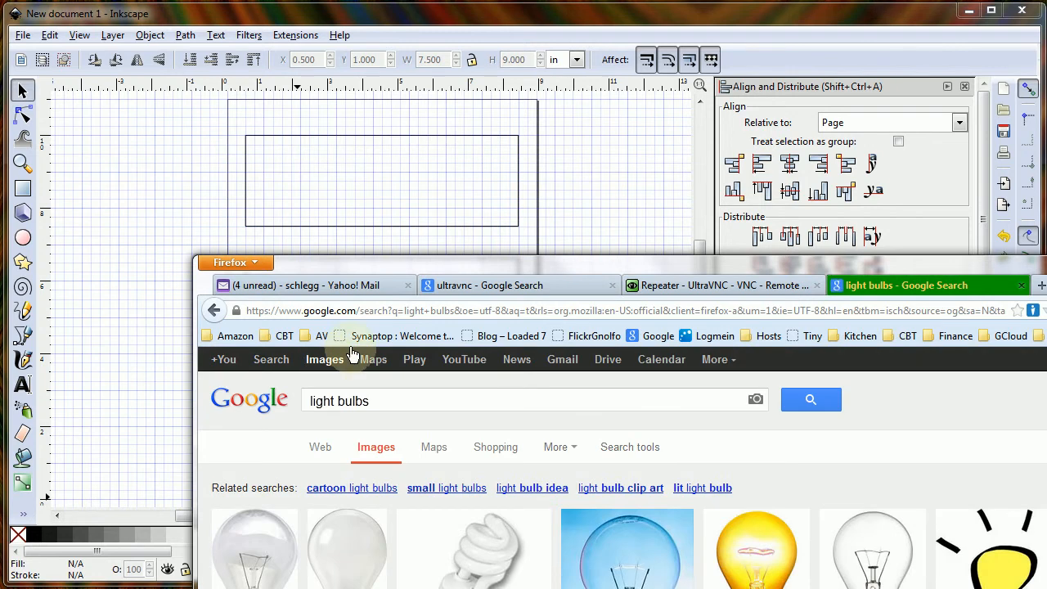
Step: Capture the white spiral bulb from the image results with Shotty, close its editor, and move the browser out of the way
{"action": "left_click_drag", "start_coordinate": [487, 266], "coordinate": [655, 150]}
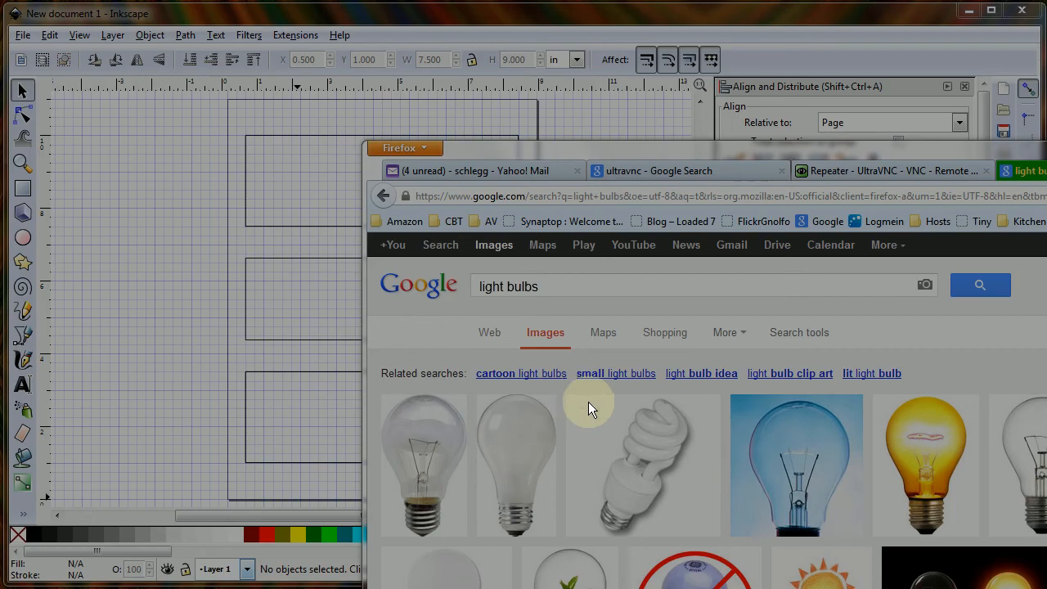
{"action": "left_click_drag", "start_coordinate": [577, 395], "coordinate": [694, 536]}
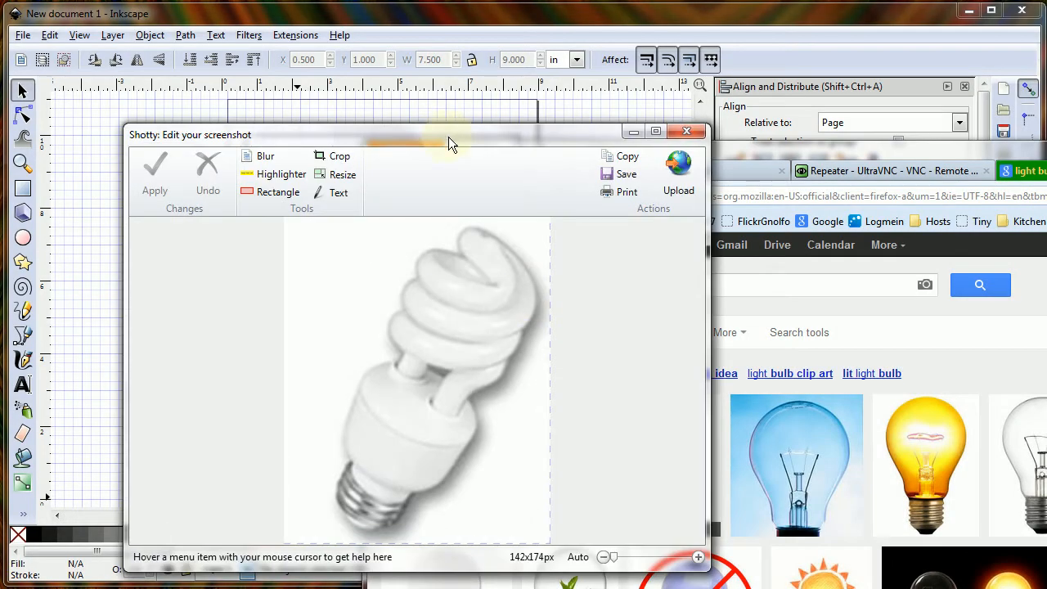
{"action": "left_click_drag", "start_coordinate": [448, 137], "coordinate": [359, 74]}
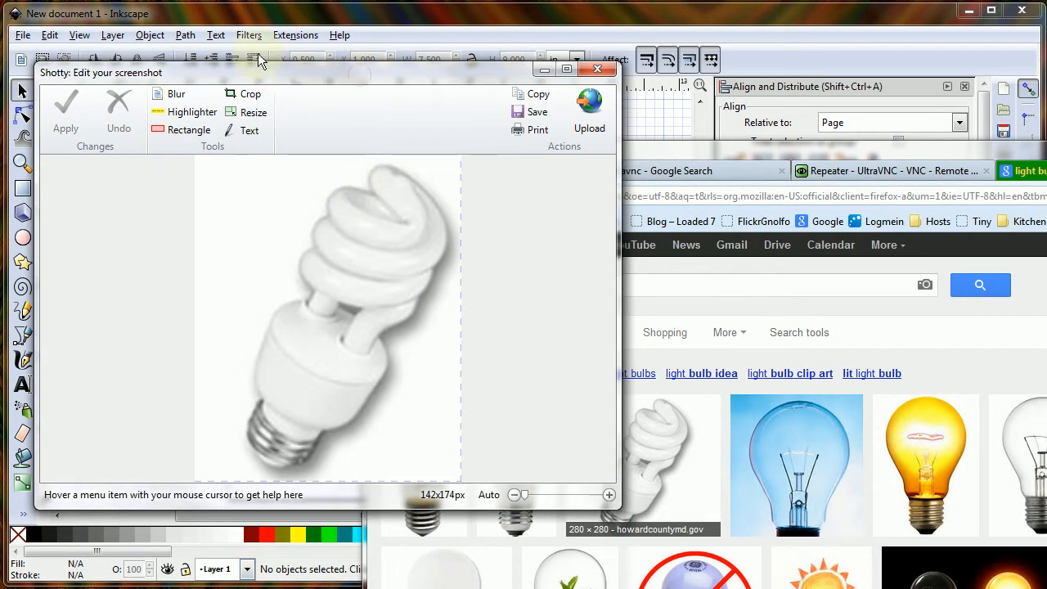
{"action": "left_click_drag", "start_coordinate": [282, 71], "coordinate": [591, 242]}
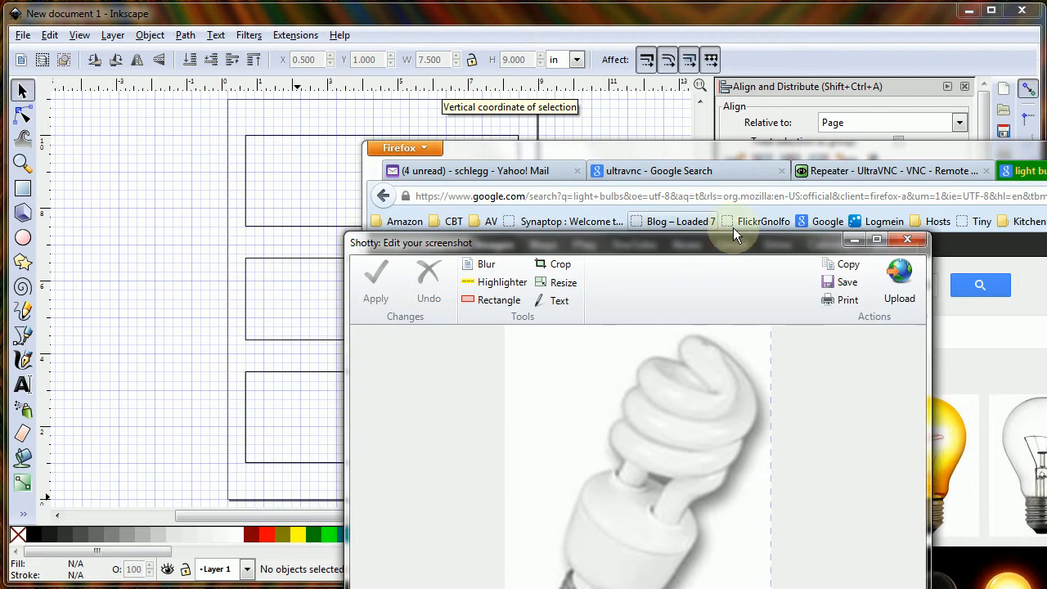
{"action": "left_click", "coordinate": [907, 240]}
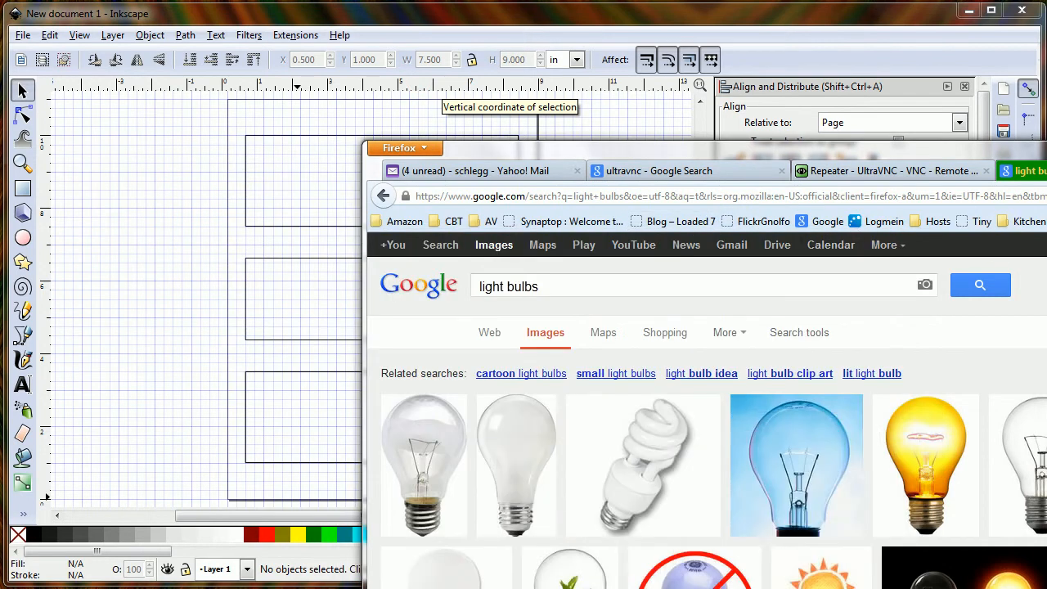
{"action": "left_click_drag", "start_coordinate": [704, 148], "coordinate": [483, 588]}
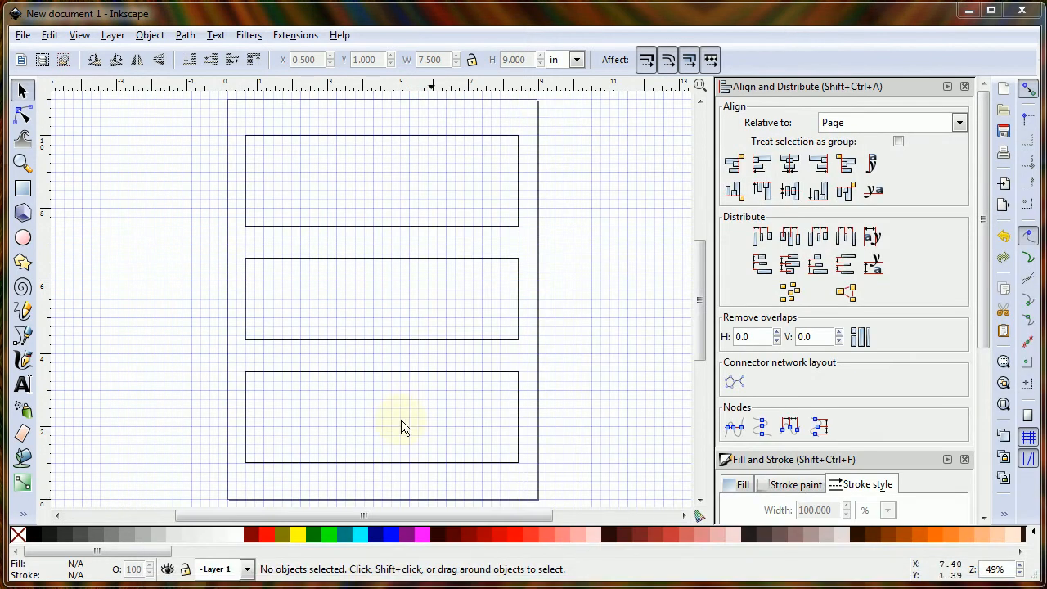
Step: Paste the captured bulb image into the Inkscape drawing and place it in the top rectangle at about X 0.92, Y 7.5 in
{"action": "left_click", "coordinate": [49, 35]}
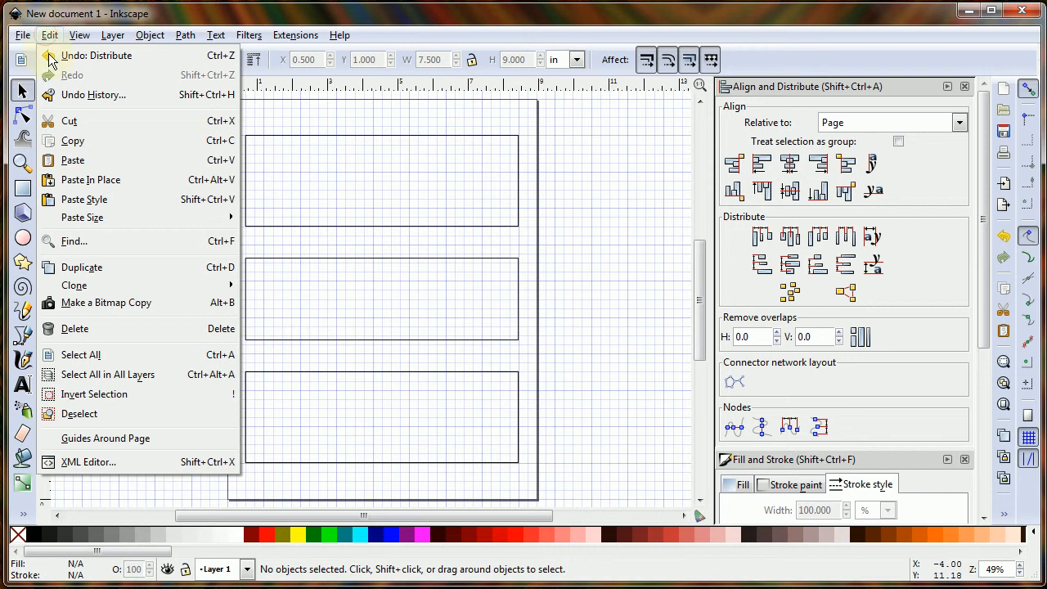
{"action": "left_click", "coordinate": [72, 159]}
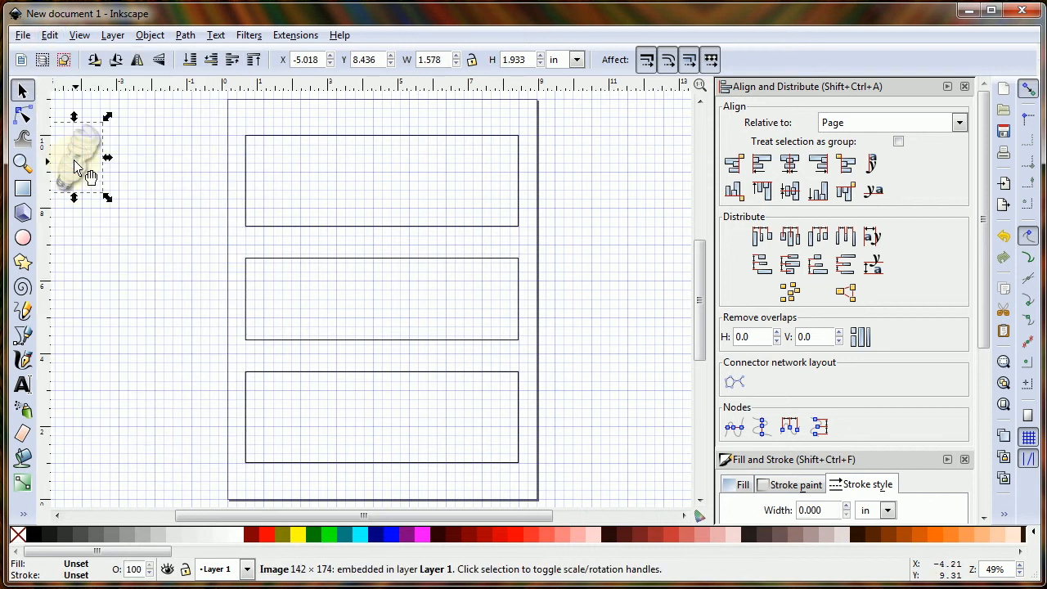
{"action": "left_click_drag", "start_coordinate": [78, 164], "coordinate": [321, 217]}
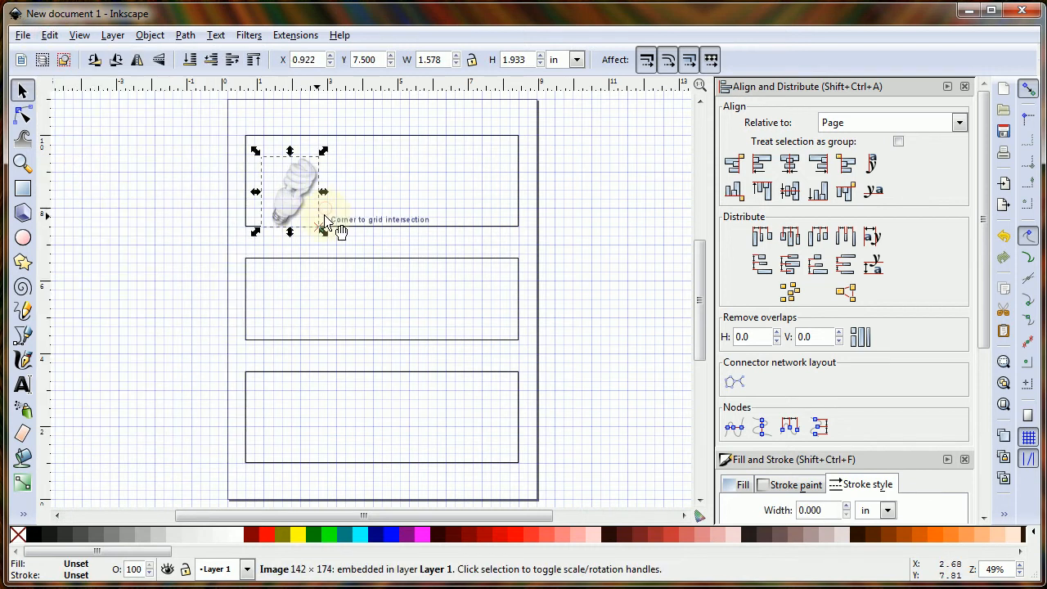
Step: Scale the bulb image proportionally to about 0.97 in wide by 1.18 in tall, undoing the distorted resizes
{"action": "scroll", "coordinate": [281, 189], "scroll_direction": "up", "scroll_amount": 2}
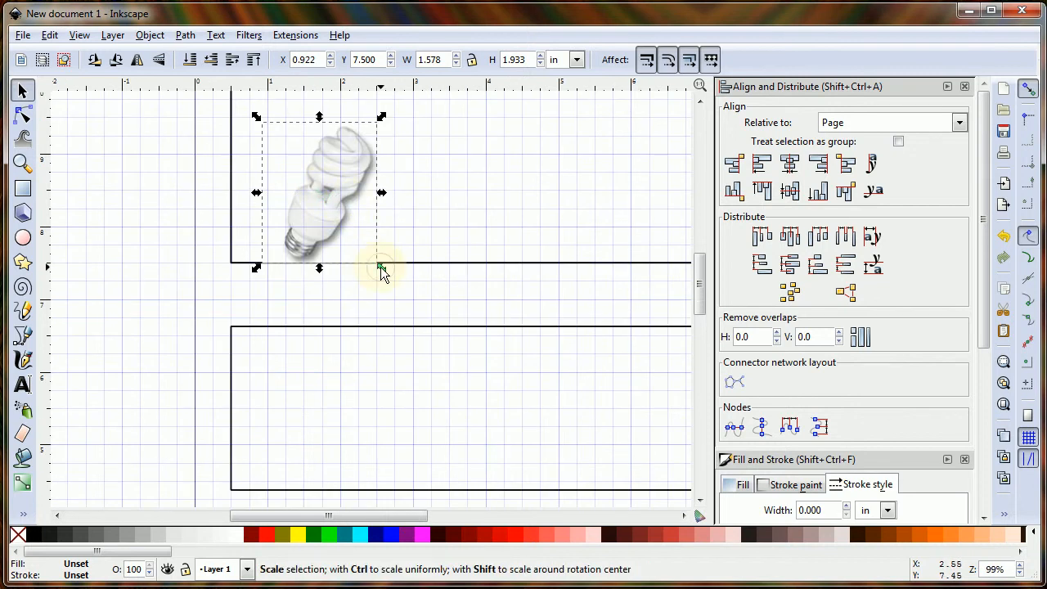
{"action": "left_click_drag", "start_coordinate": [379, 259], "coordinate": [447, 215]}
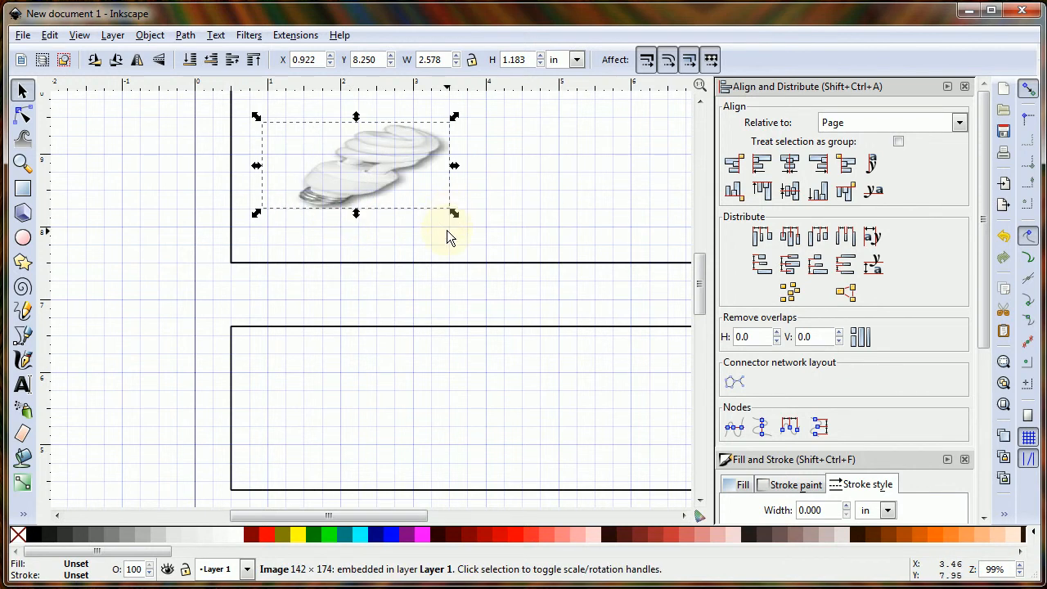
{"action": "key", "text": "ctrl+z"}
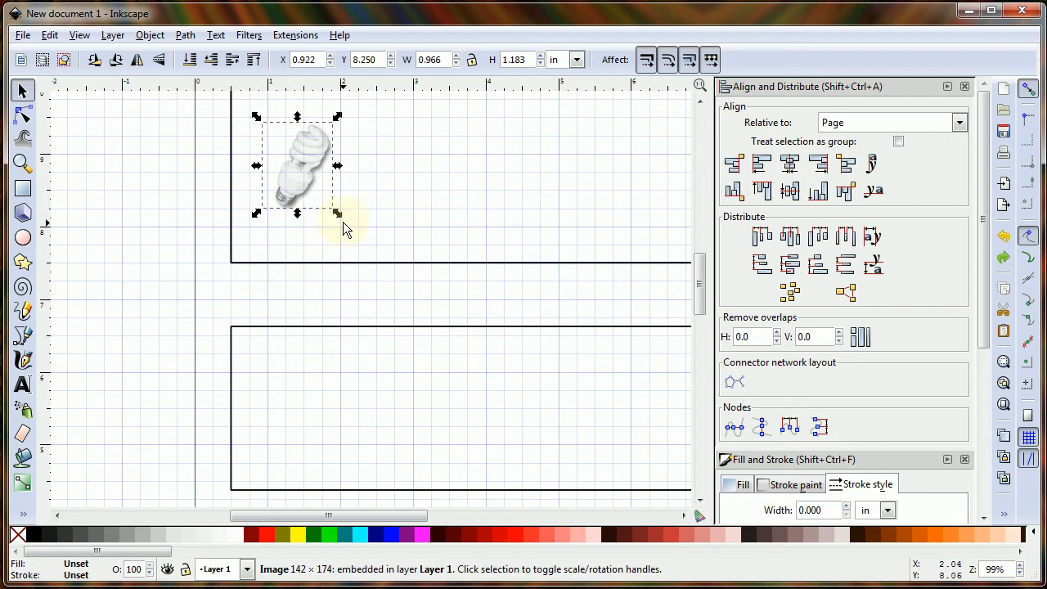
{"action": "left_click_drag", "start_coordinate": [338, 214], "coordinate": [442, 230]}
{"action": "key", "text": "ctrl+z"}
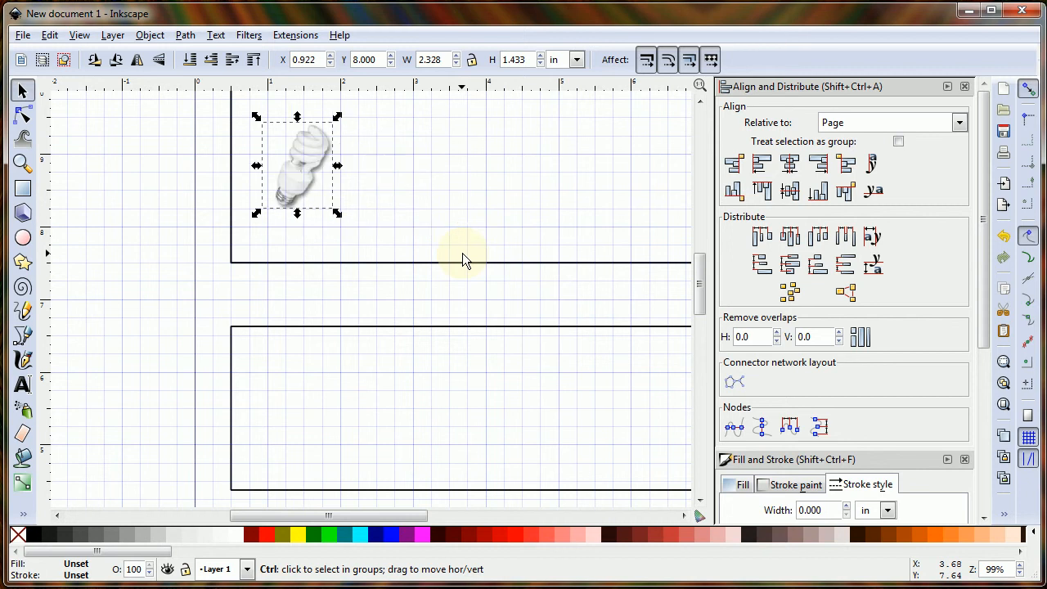
{"action": "mouse_move", "coordinate": [337, 213]}
{"action": "left_mouse_down"}
{"action": "mouse_move", "coordinate": [385, 266]}
{"action": "mouse_move", "coordinate": [334, 197]}
{"action": "mouse_move", "coordinate": [355, 233]}
{"action": "mouse_move", "coordinate": [340, 221]}
{"action": "mouse_move", "coordinate": [369, 245]}
{"action": "mouse_move", "coordinate": [352, 247]}
{"action": "mouse_move", "coordinate": [338, 215]}
{"action": "left_mouse_up"}
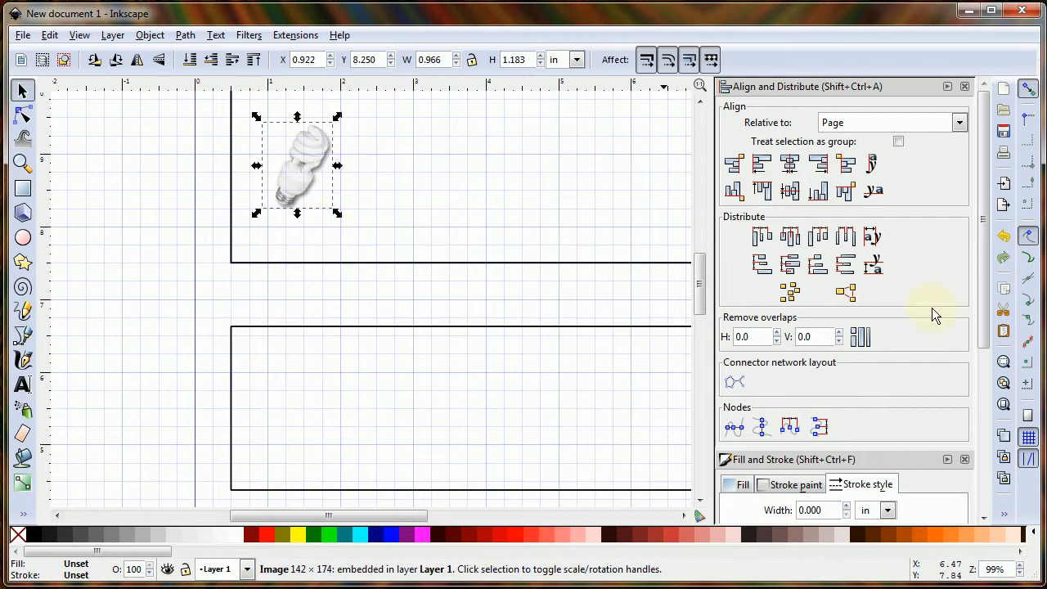
Step: Move the bulb to the lower-left area of the top rectangle and shrink it proportionally to about 0.76 by 0.93 in
{"action": "left_click", "coordinate": [1004, 405]}
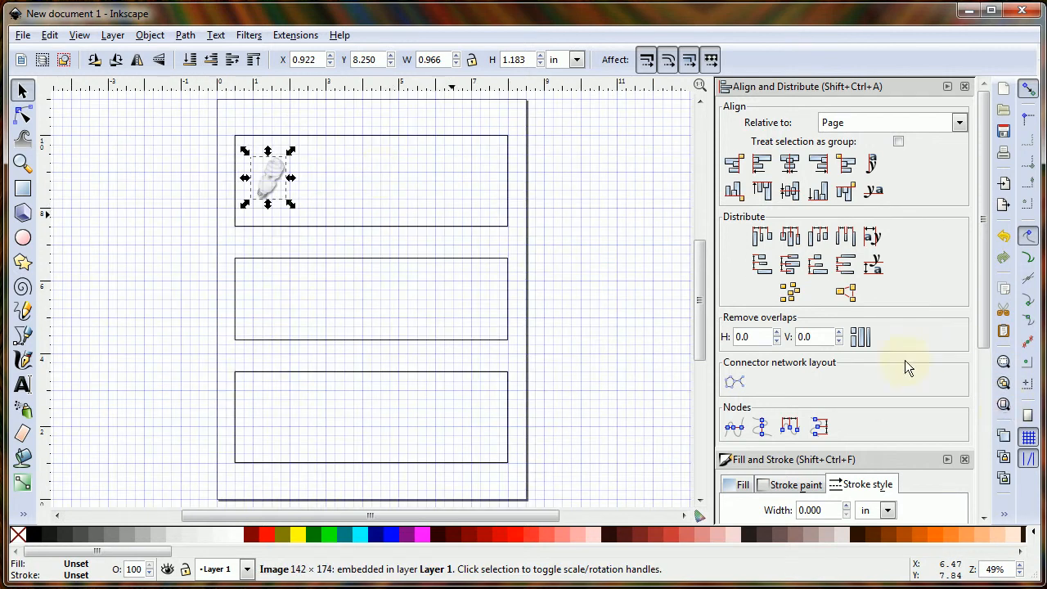
{"action": "left_click", "coordinate": [22, 164]}
{"action": "left_click_drag", "start_coordinate": [227, 132], "coordinate": [528, 242]}
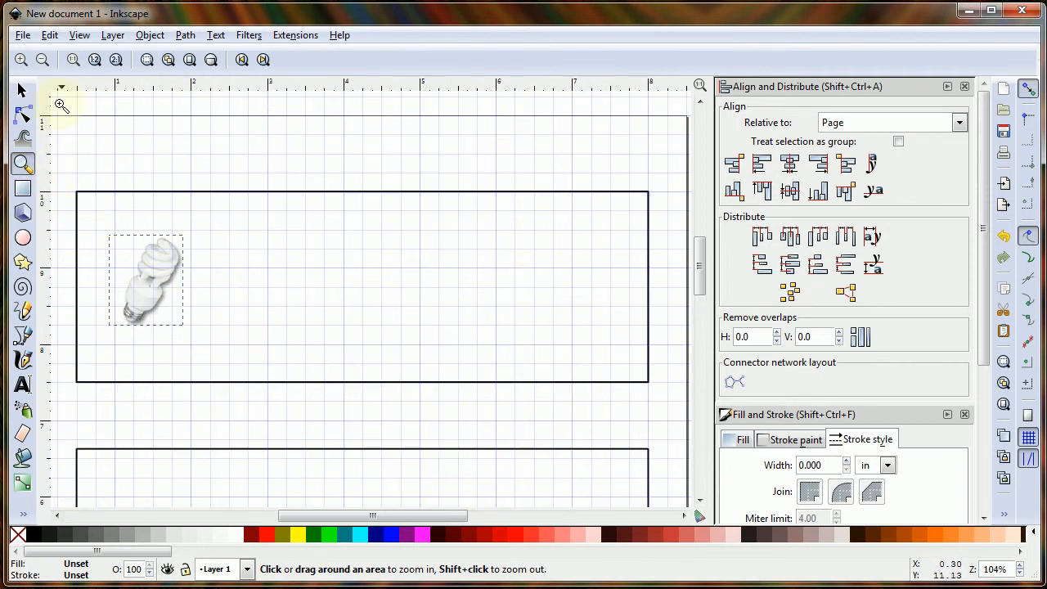
{"action": "left_click", "coordinate": [22, 91]}
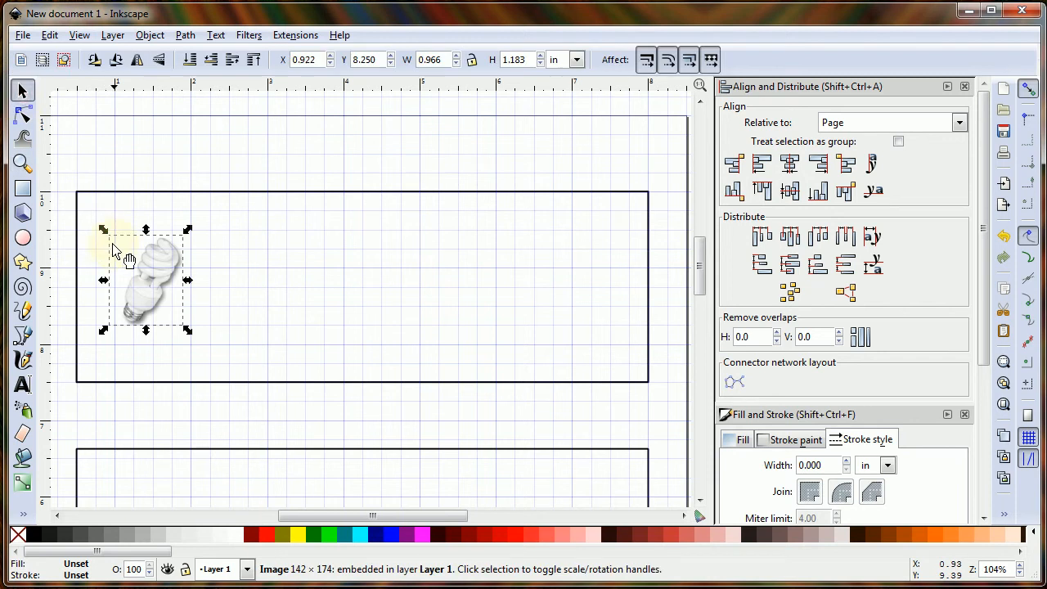
{"action": "left_click_drag", "start_coordinate": [113, 250], "coordinate": [101, 282]}
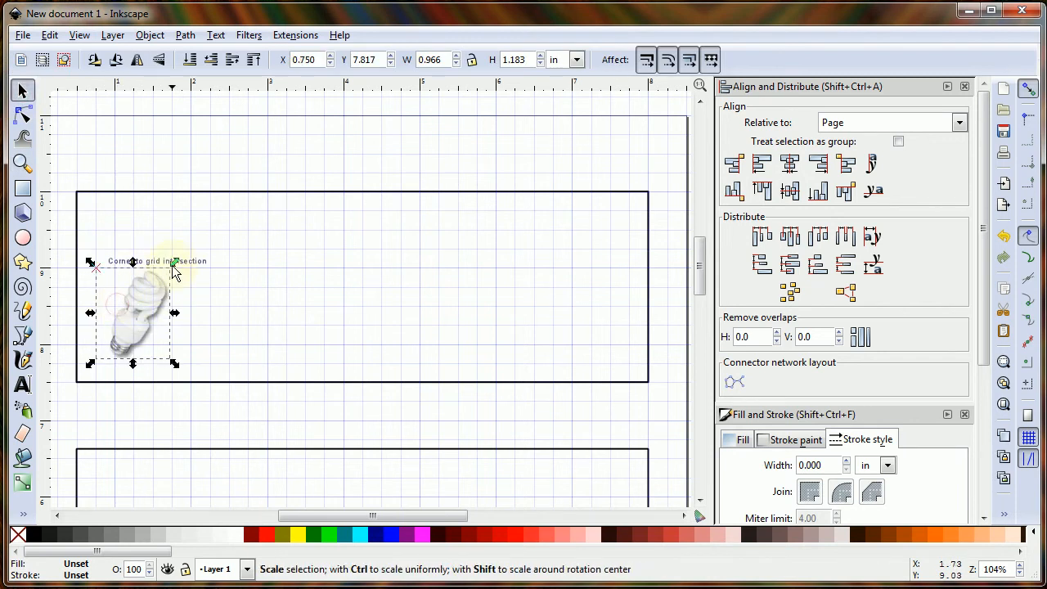
{"action": "left_click_drag", "start_coordinate": [178, 262], "coordinate": [168, 323]}
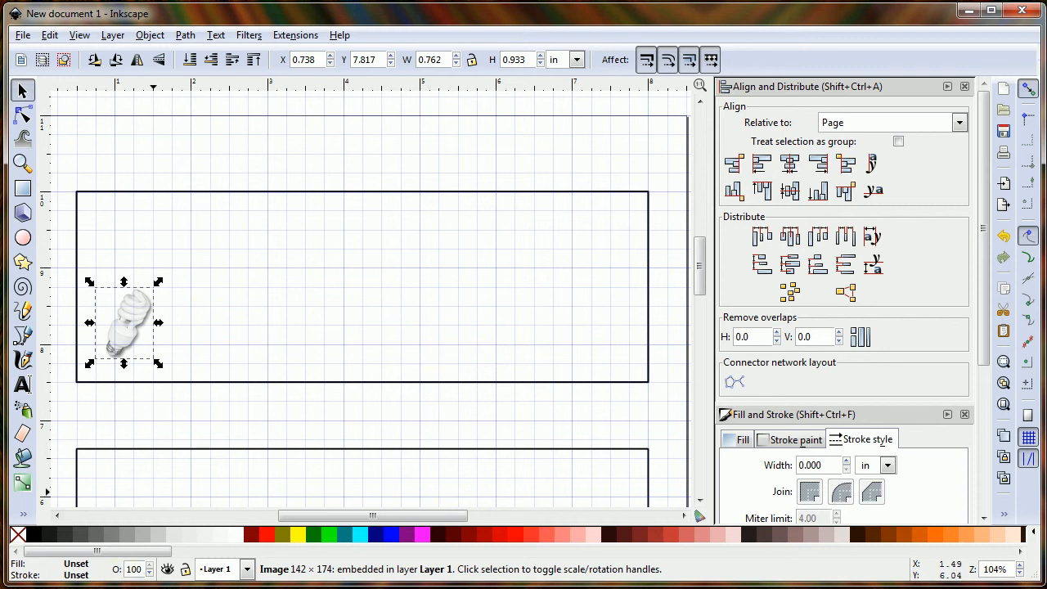
Step: Switch to Everything and search the computer's files for "lightin"
{"action": "key", "text": "alt+Tab"}
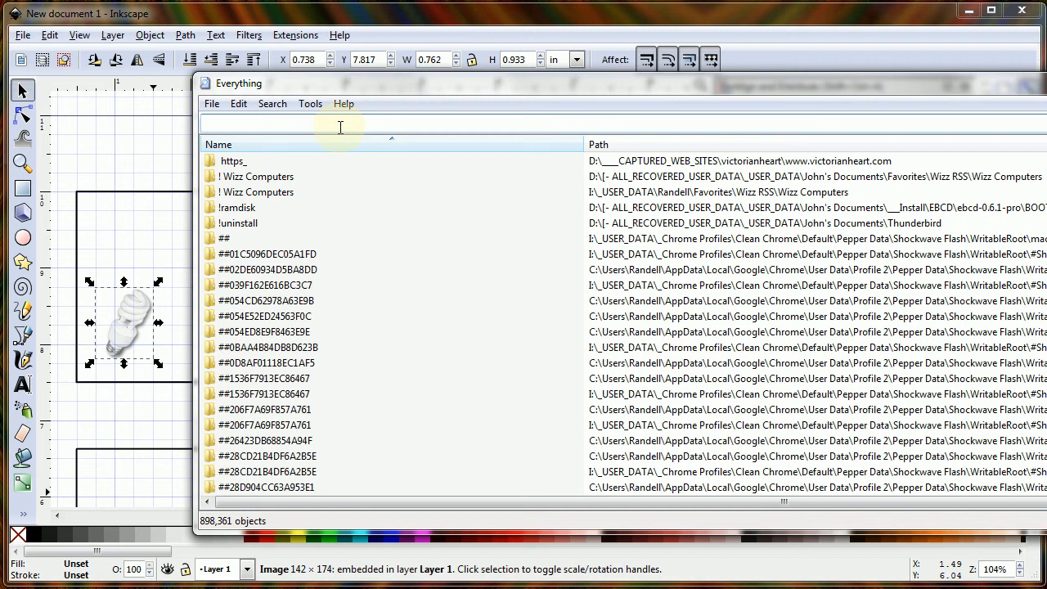
{"action": "type", "text": "light"}
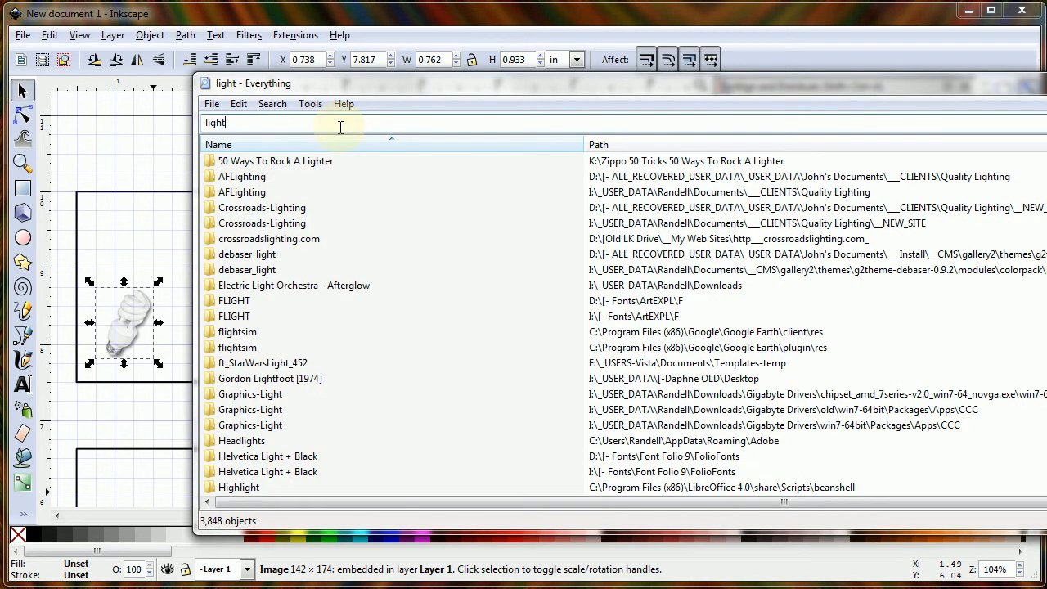
{"action": "type", "text": "in"}
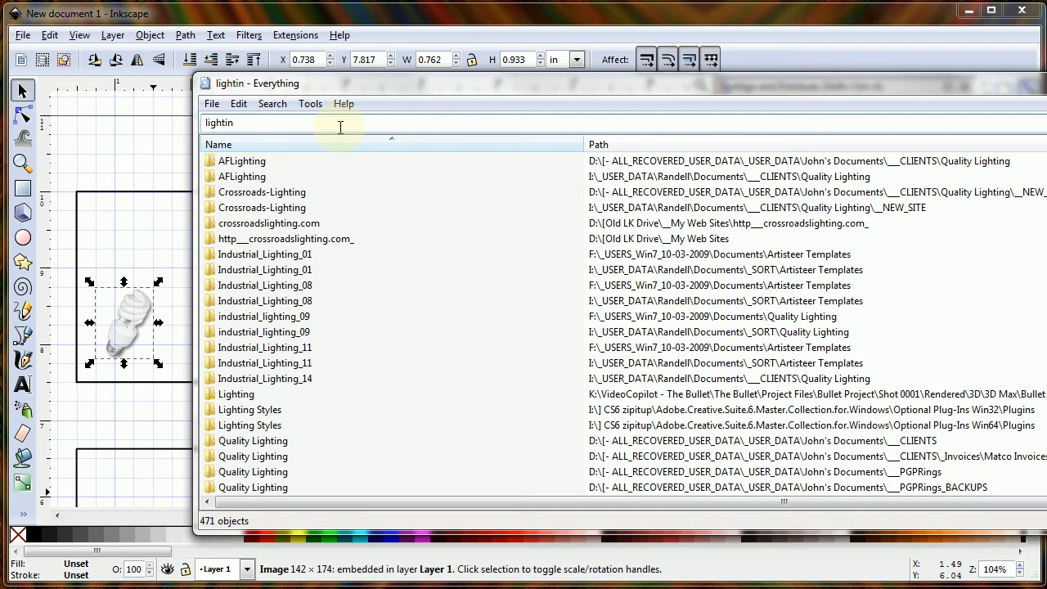
Step: Open the first AFLighting folder, look through its Catalog Scans subfolder, and close the folder window
{"action": "left_click", "coordinate": [651, 163]}
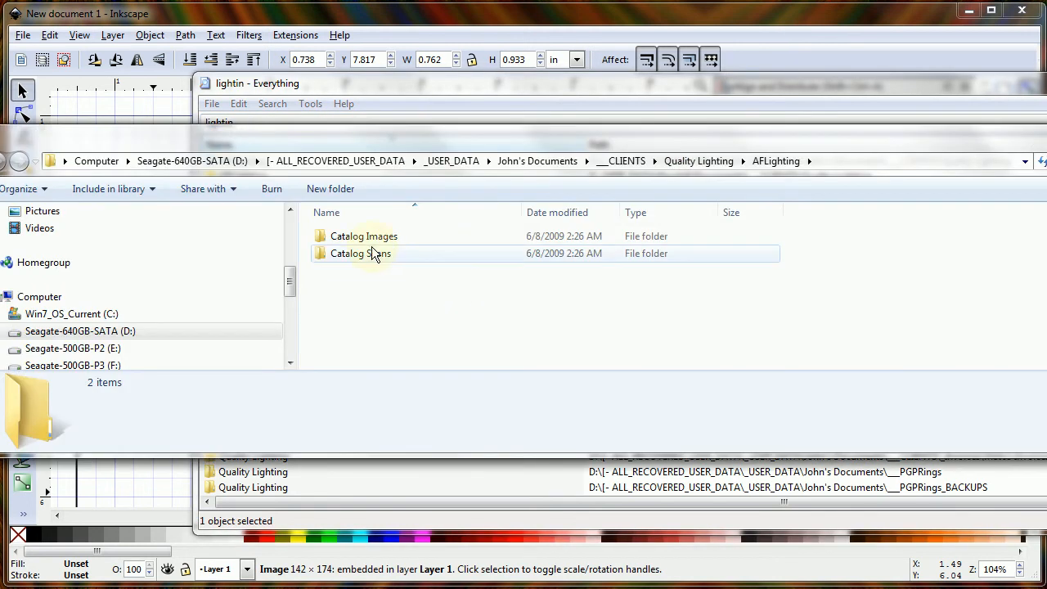
{"action": "double_click", "coordinate": [379, 255]}
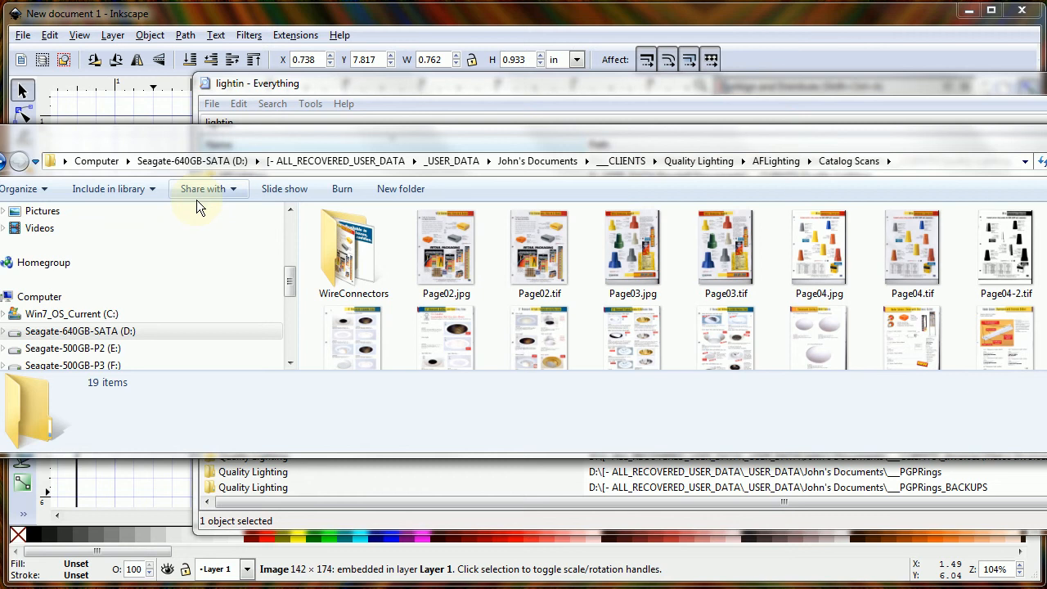
{"action": "left_click", "coordinate": [18, 161]}
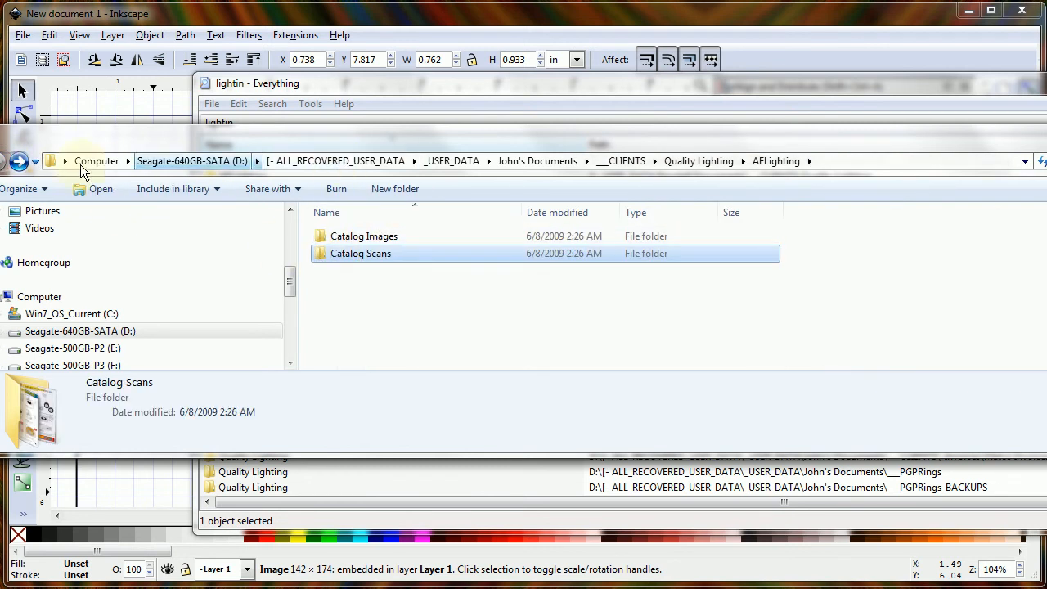
{"action": "left_click", "coordinate": [1046, 129]}
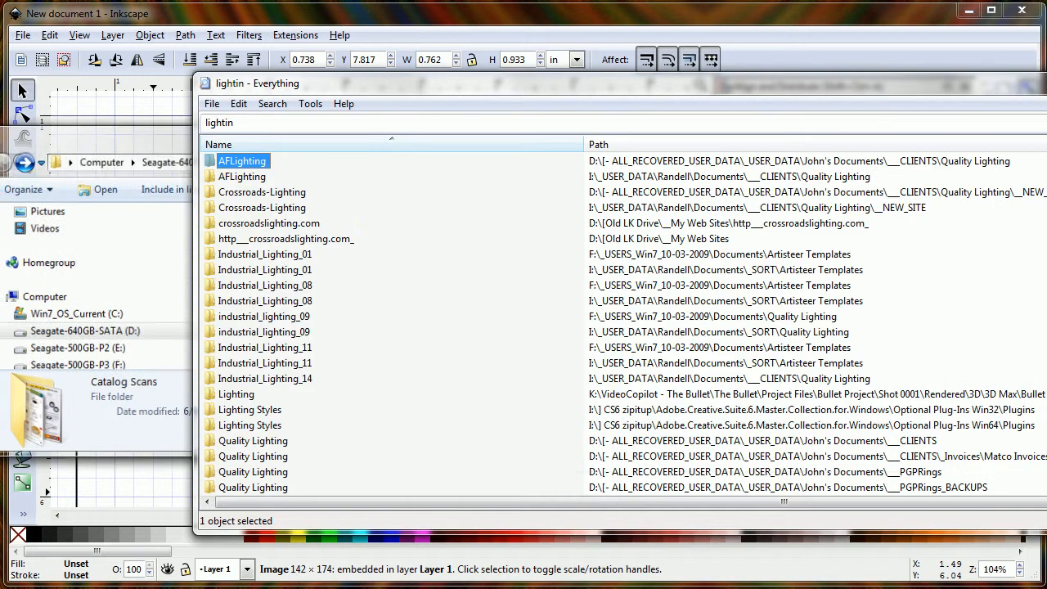
Step: Bring user-friendly-ballast-doors.jpg from the Crossroads-Lighting folder into the top rectangle, beside the bulb, as an embedded image
{"action": "double_click", "coordinate": [262, 195]}
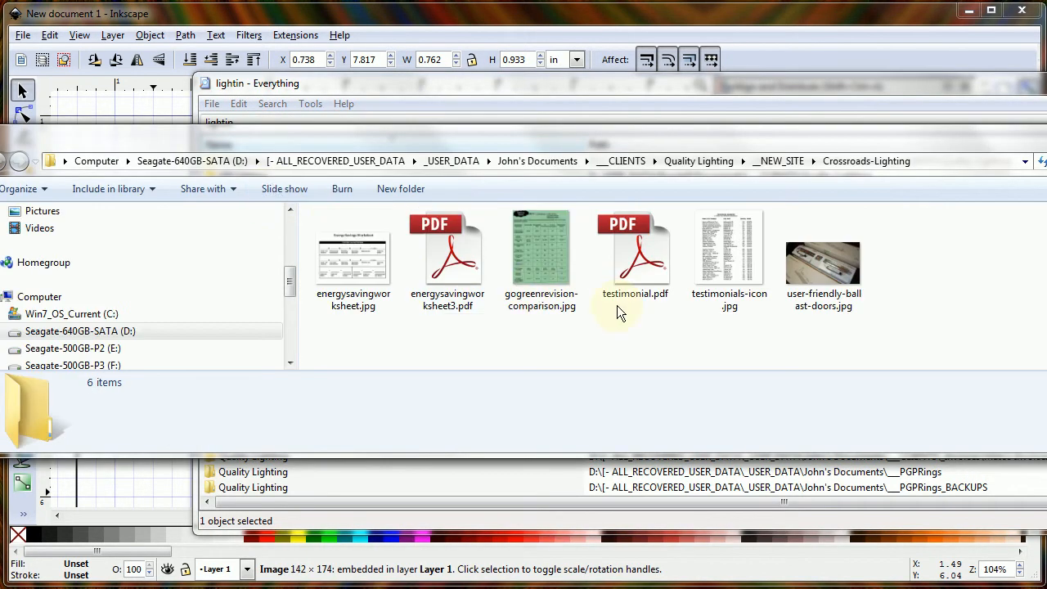
{"action": "left_click", "coordinate": [820, 273]}
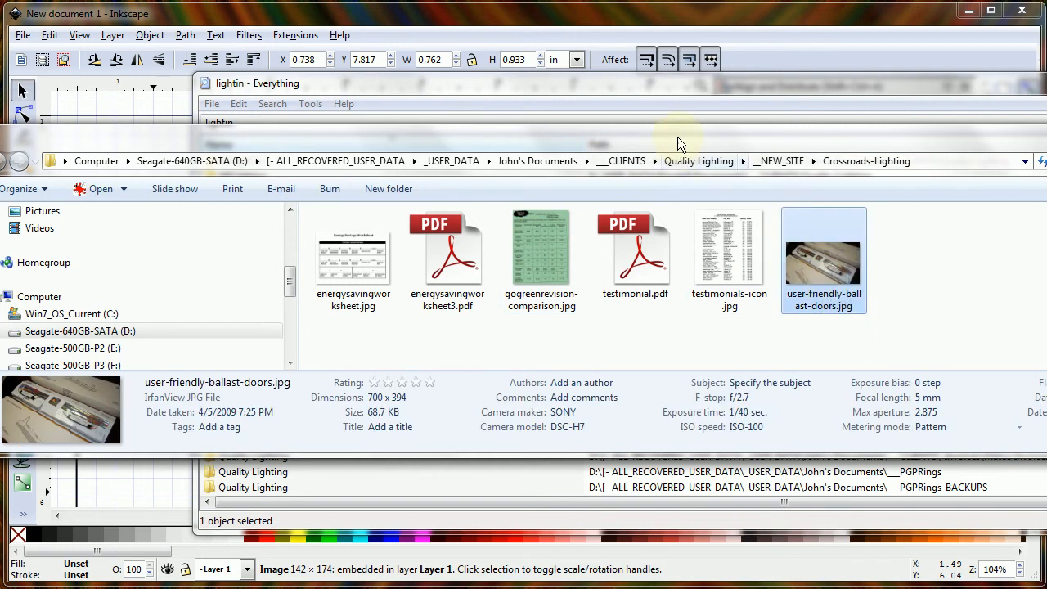
{"action": "left_click_drag", "start_coordinate": [677, 137], "coordinate": [990, 290]}
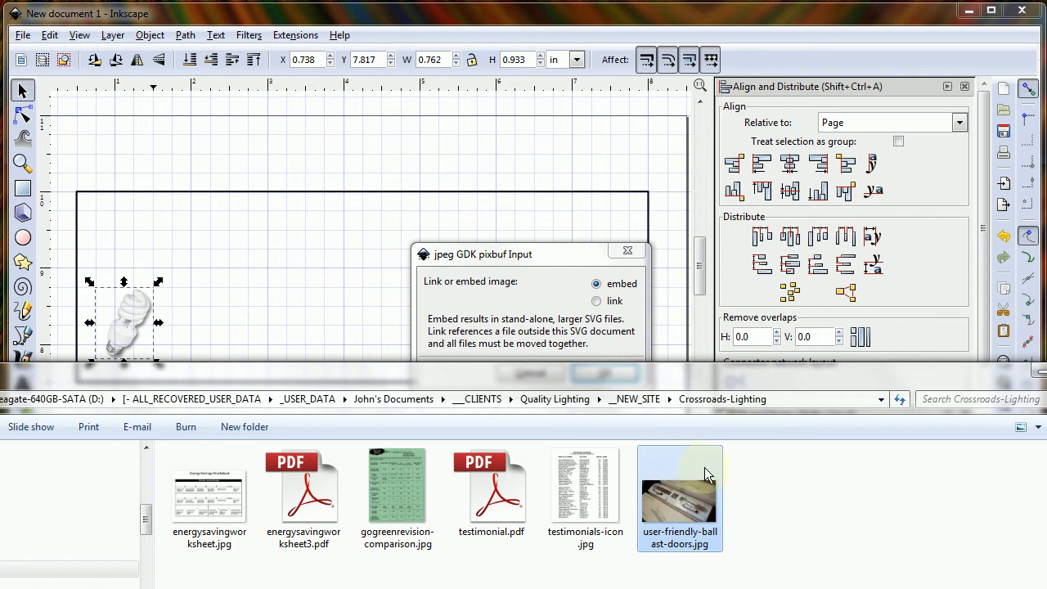
{"action": "mouse_move", "coordinate": [513, 373]}
{"action": "left_mouse_down"}
{"action": "mouse_move", "coordinate": [907, 436]}
{"action": "mouse_move", "coordinate": [1000, 489]}
{"action": "mouse_move", "coordinate": [1023, 521]}
{"action": "left_mouse_up"}
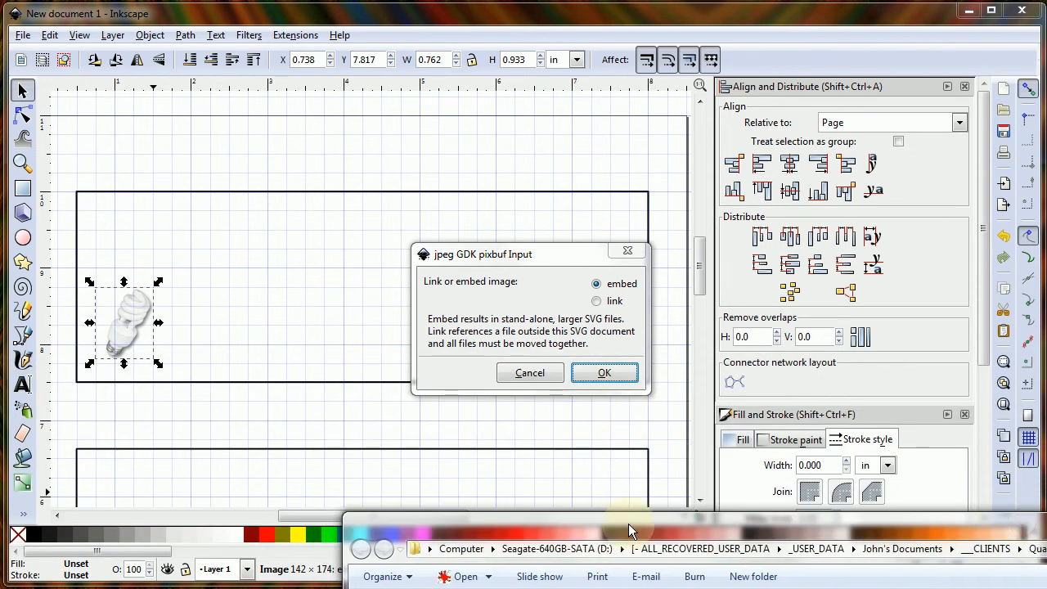
{"action": "left_click_drag", "start_coordinate": [628, 524], "coordinate": [650, 576]}
{"action": "key", "text": "Return"}
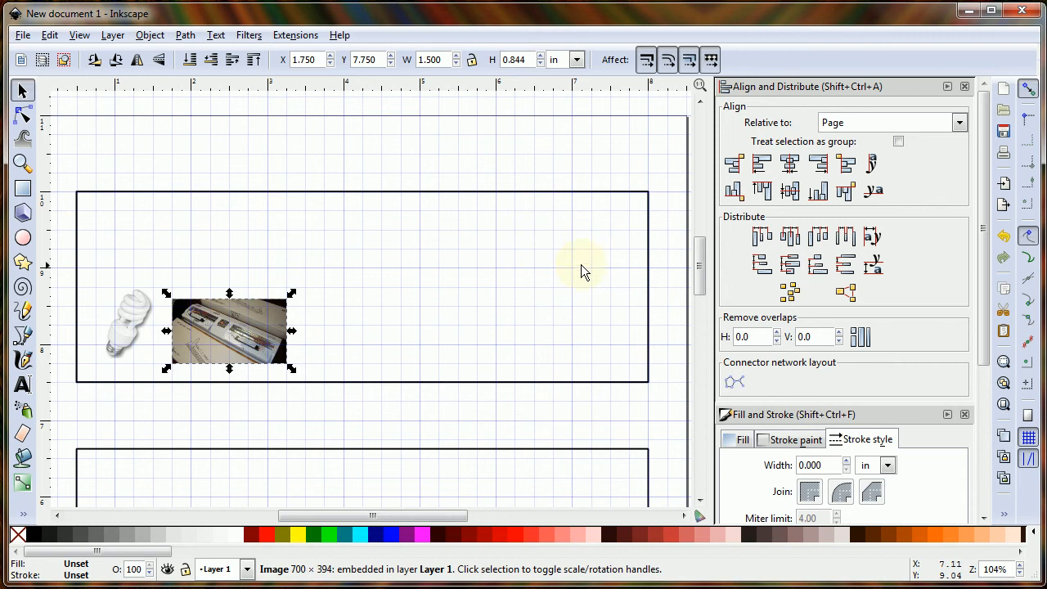
Step: Try rounding the top rectangle's corners with the node tool to a radius of about 0.25 in
{"action": "left_click", "coordinate": [649, 360]}
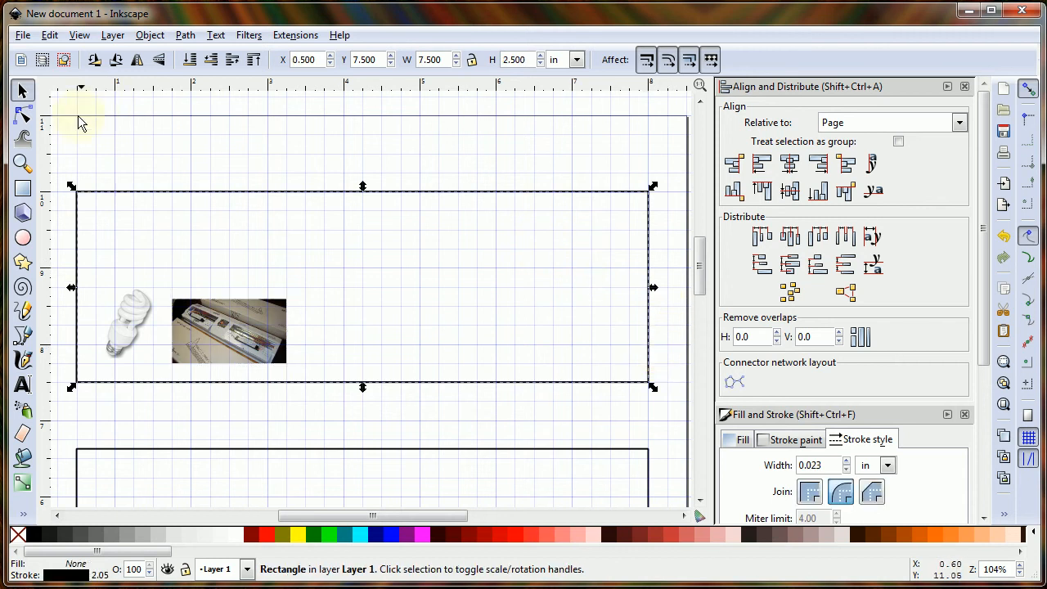
{"action": "left_click", "coordinate": [24, 117]}
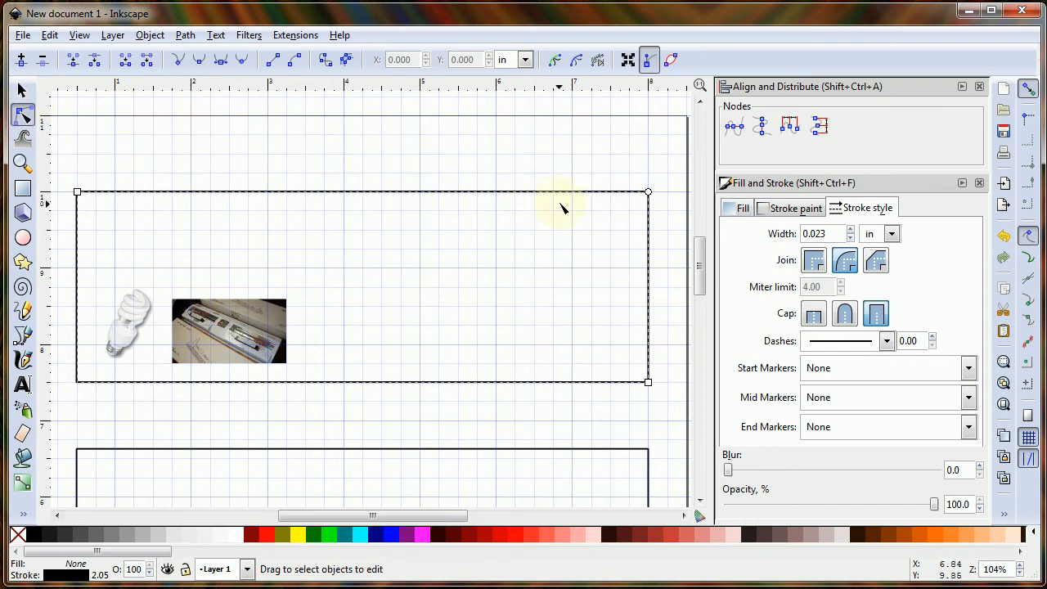
{"action": "left_click_drag", "start_coordinate": [648, 193], "coordinate": [648, 210]}
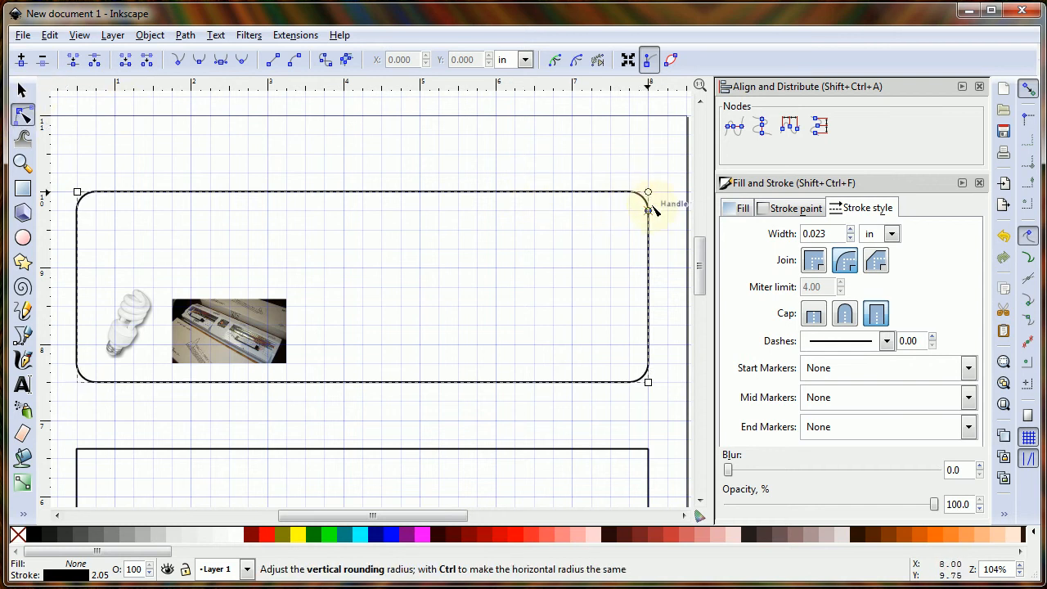
{"action": "left_click", "coordinate": [310, 154]}
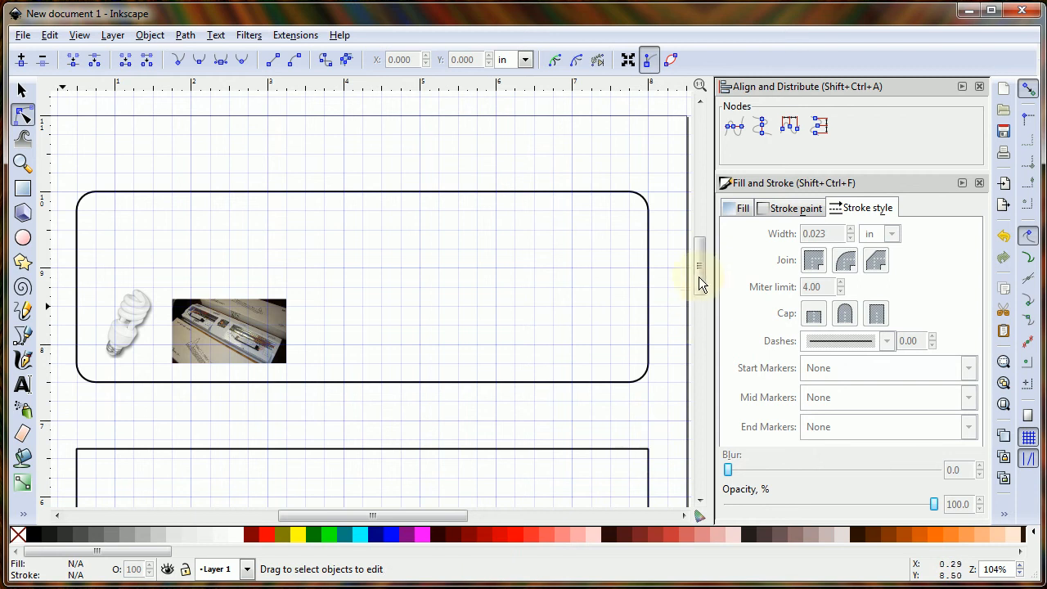
{"action": "left_click_drag", "start_coordinate": [699, 277], "coordinate": [704, 300]}
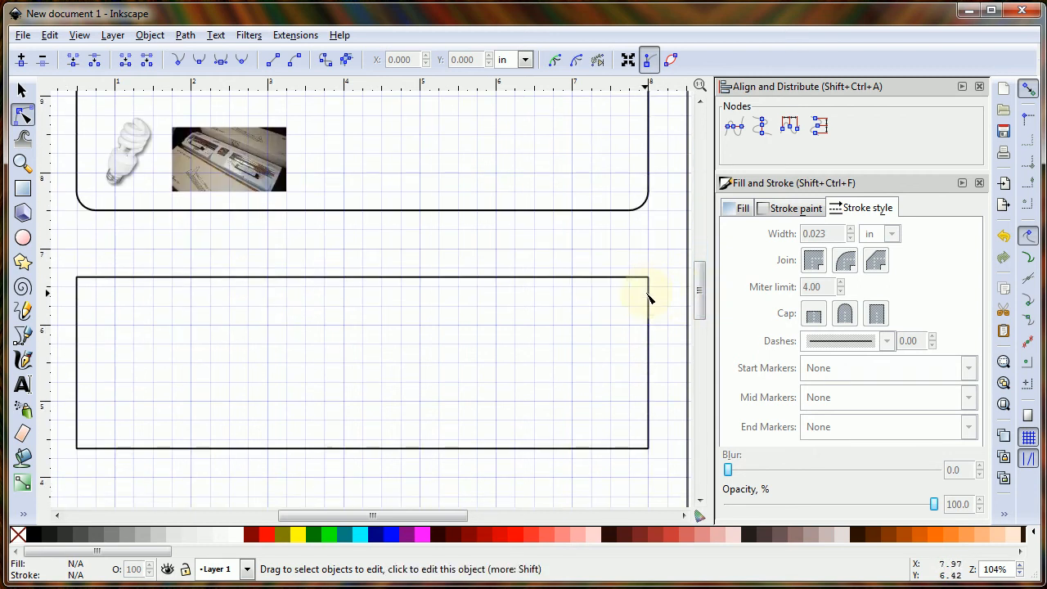
{"action": "scroll", "coordinate": [646, 229], "scroll_direction": "up", "scroll_amount": 5}
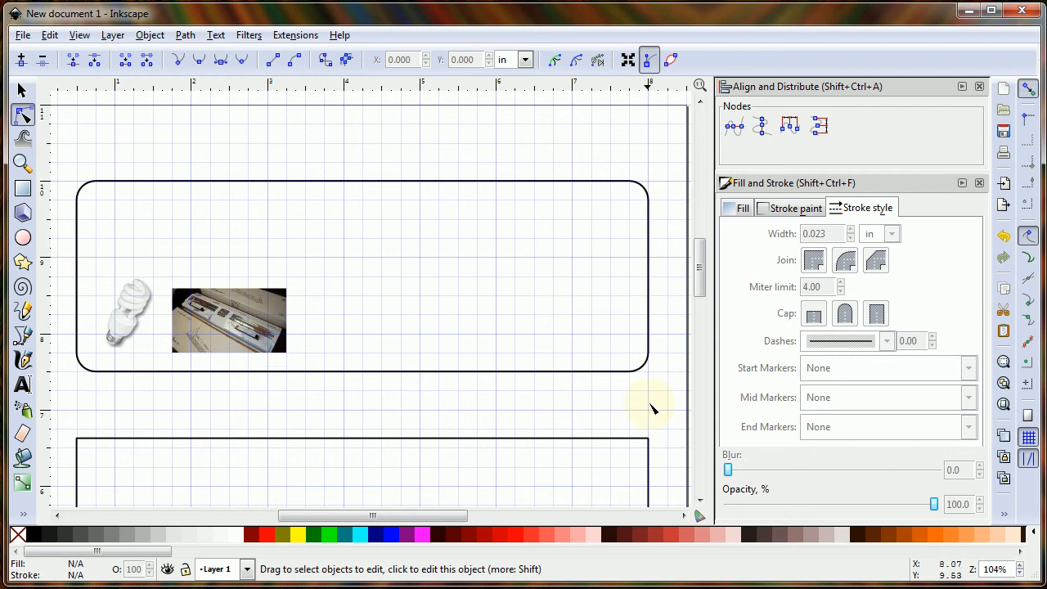
{"action": "left_click", "coordinate": [635, 185]}
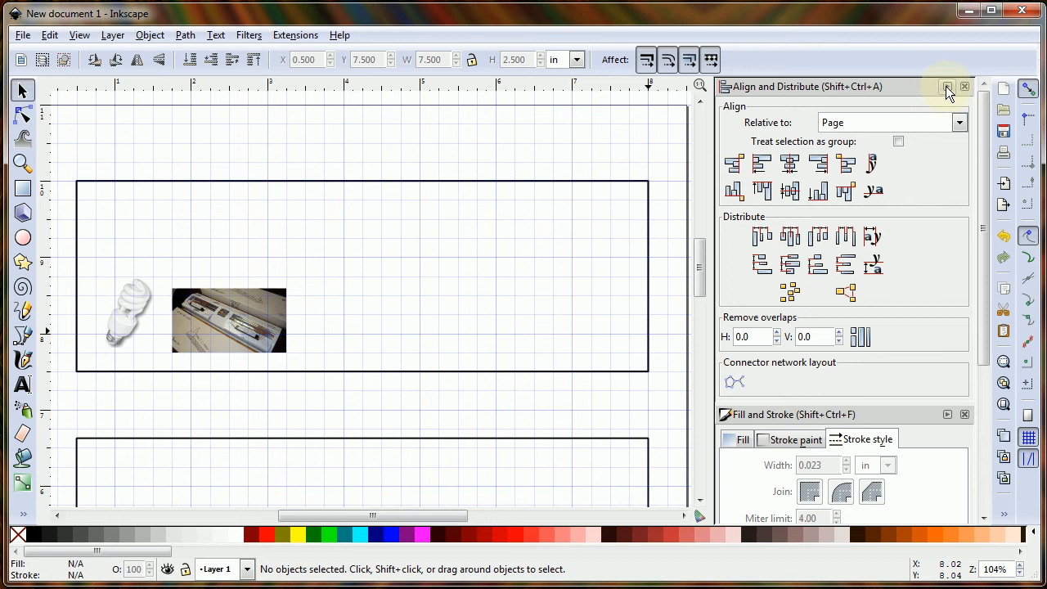
Step: Iconify the Fill and Stroke dialog, keep only Align and Distribute expanded, and fit the whole page in view
{"action": "left_click", "coordinate": [945, 85]}
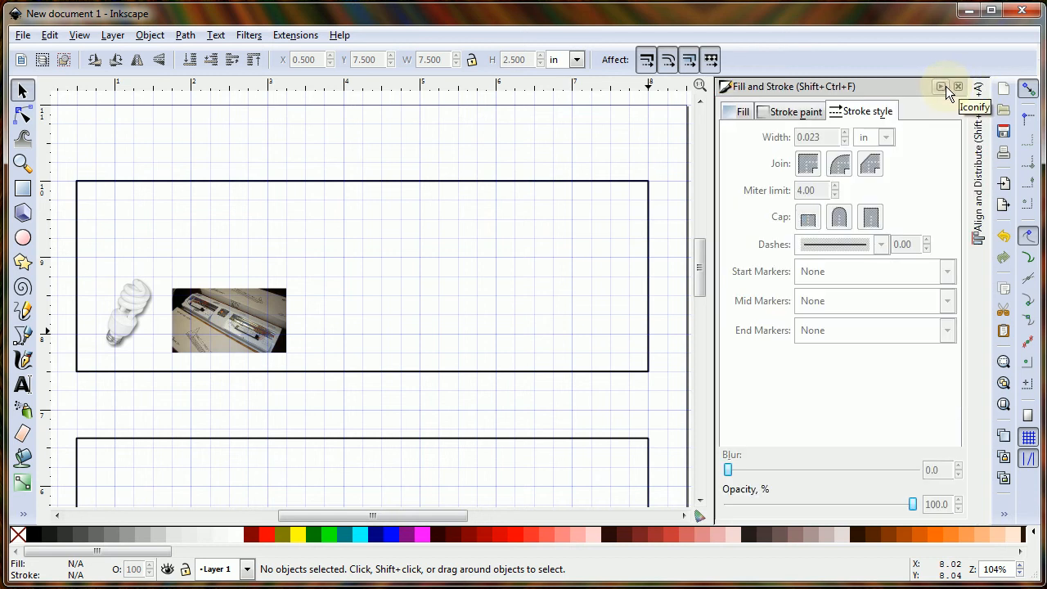
{"action": "left_click", "coordinate": [941, 87]}
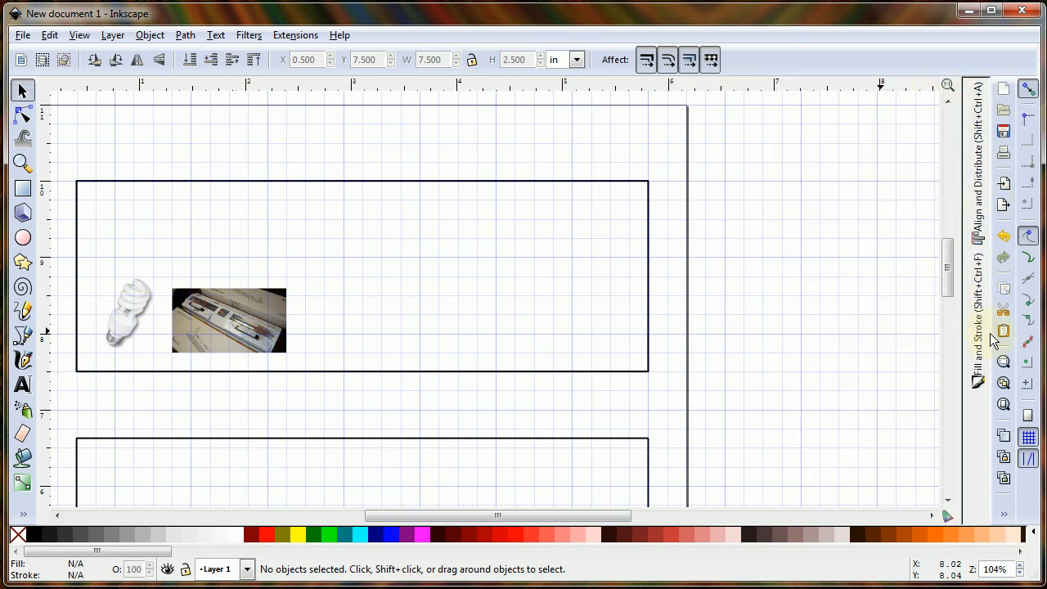
{"action": "left_click", "coordinate": [976, 206]}
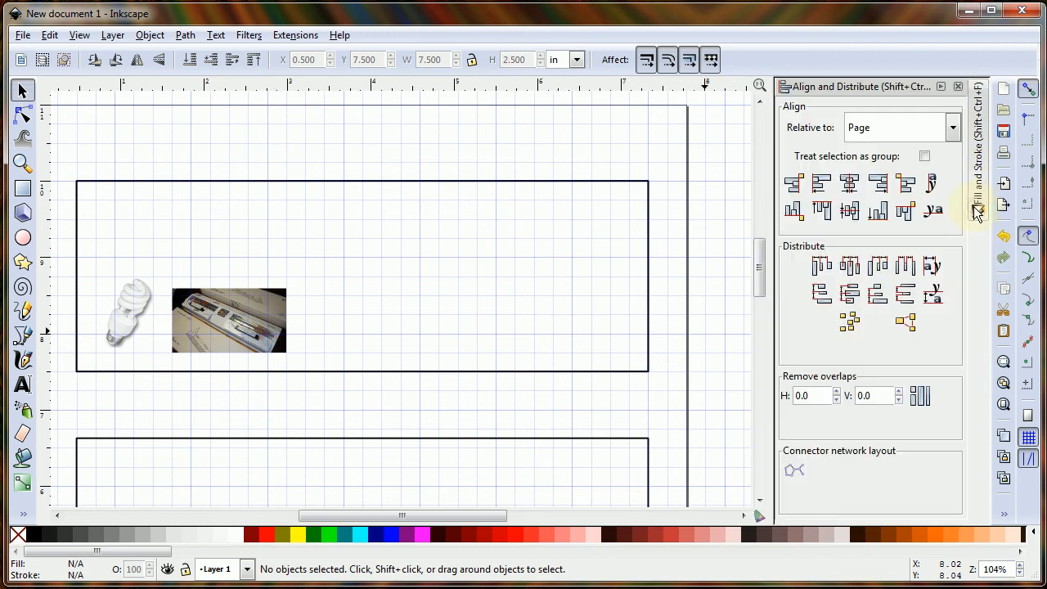
{"action": "left_click", "coordinate": [940, 88]}
{"action": "left_click", "coordinate": [986, 279]}
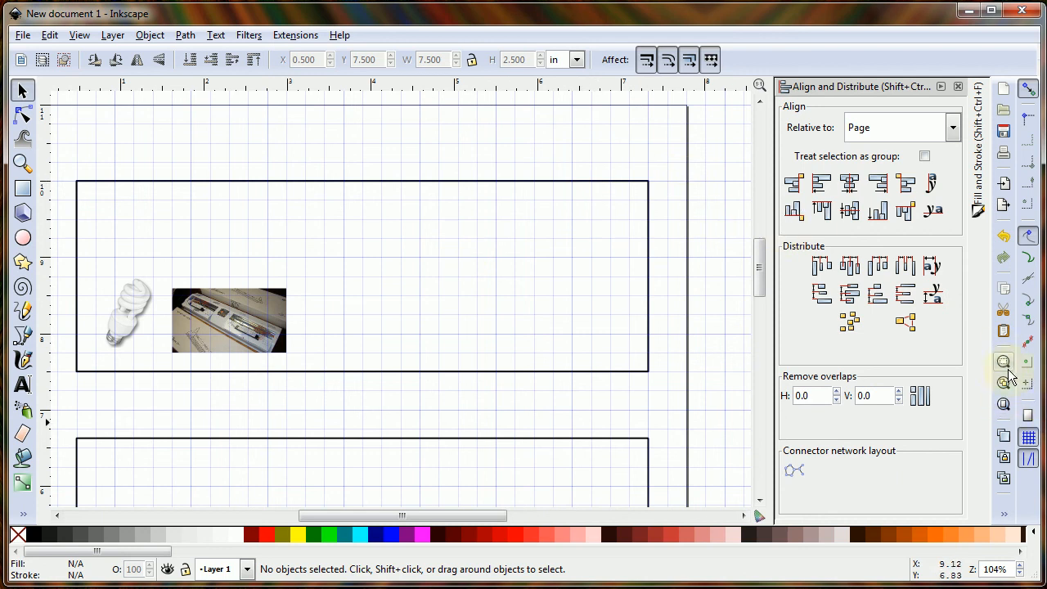
{"action": "left_click", "coordinate": [1003, 405]}
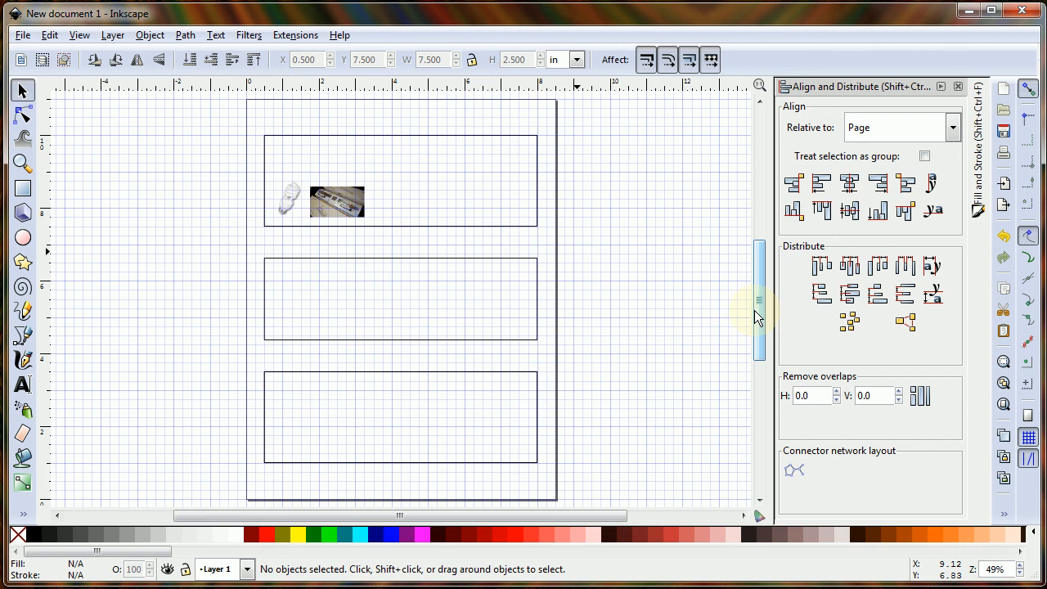
{"action": "left_click", "coordinate": [618, 285]}
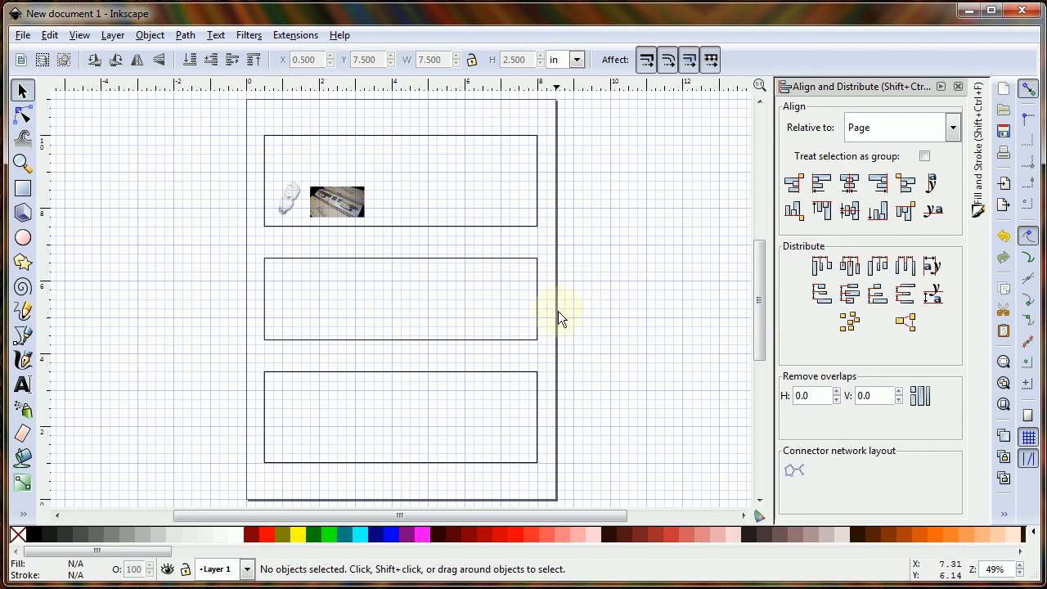